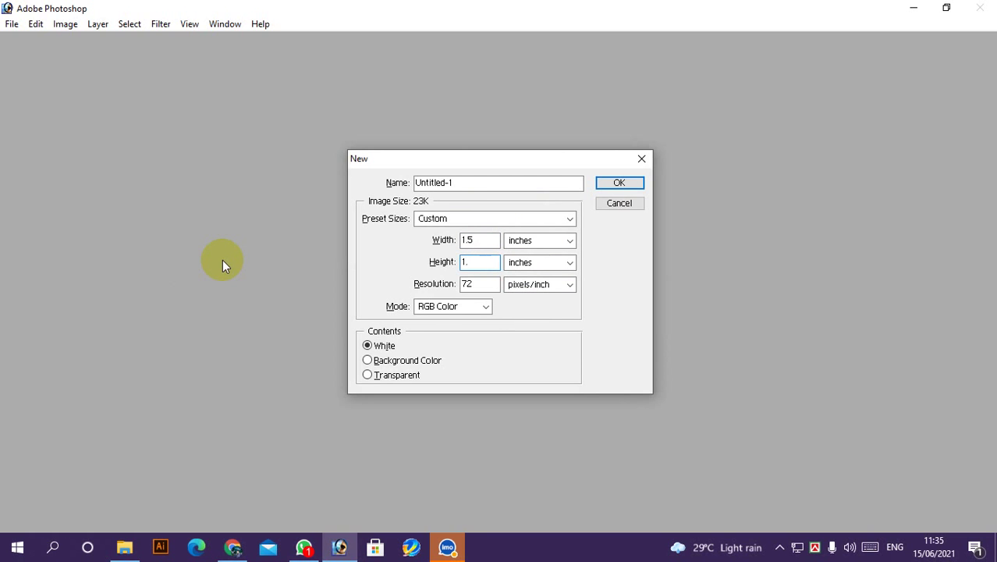
# Set the new image's height to 1.9 inches and resolution to 300 pixels/inch, and create the document
pyautogui.write('.9')
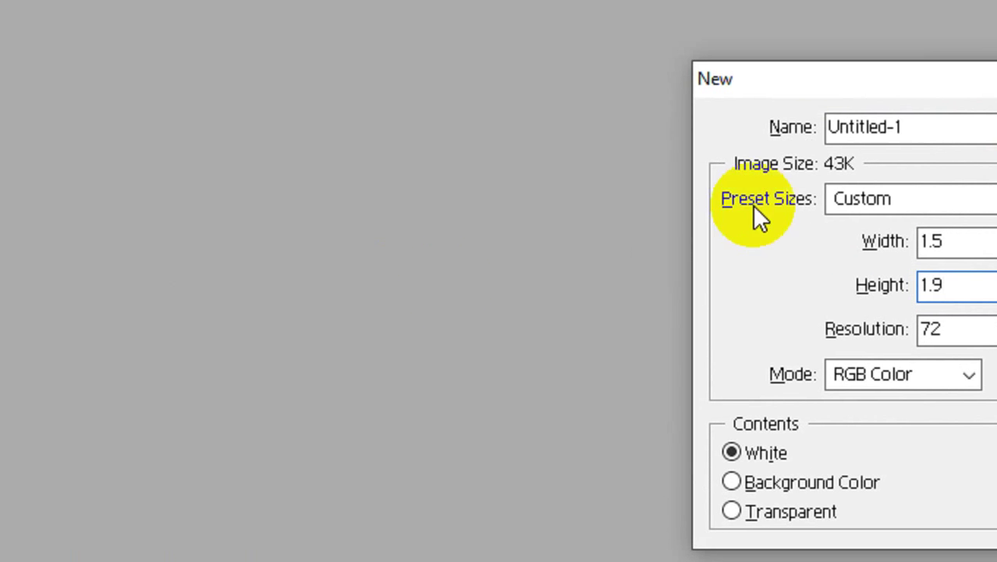
pyautogui.press('Tab')
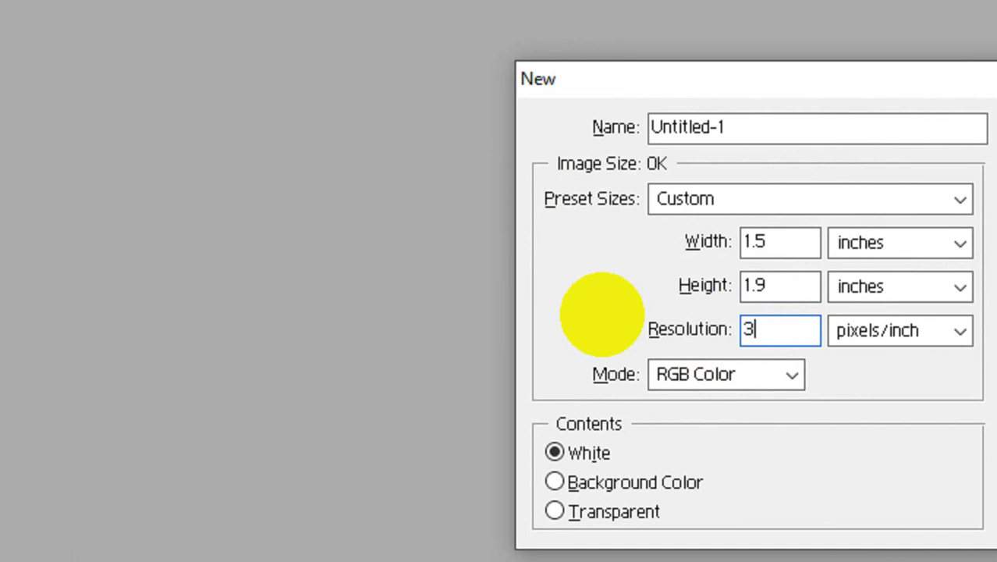
pyautogui.write('300')
pyautogui.press('Return')
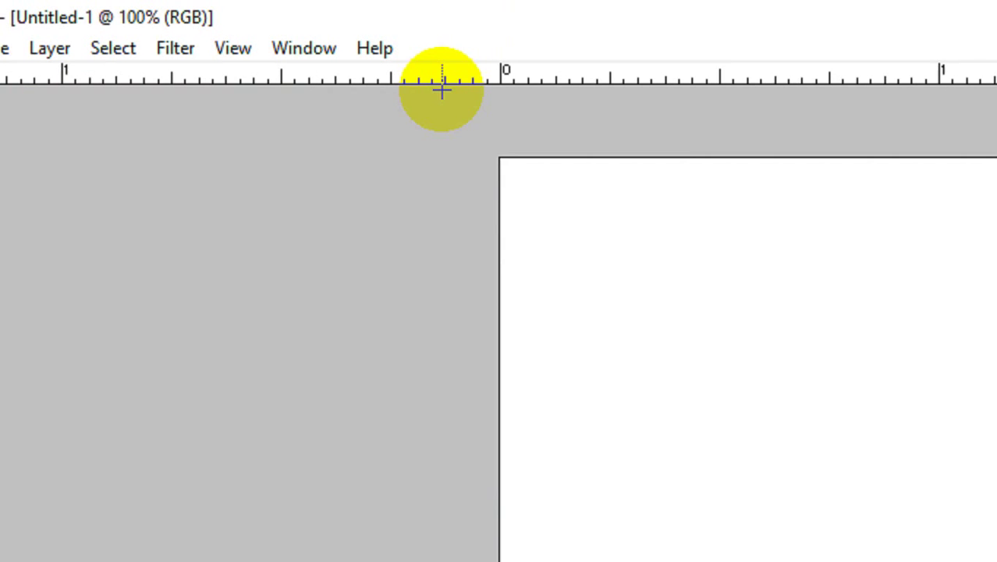
# Paste the portrait, scale it down to frame the head and shoulders, and leave a narrow strip of canvas above it
pyautogui.hotkey('ctrl', 'v')
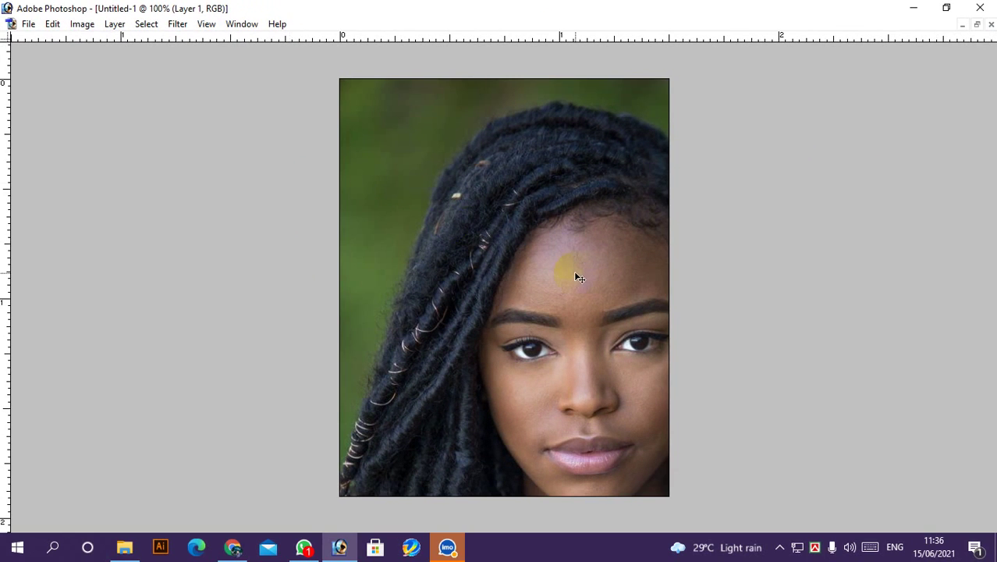
pyautogui.hotkey('ctrl', '-')
pyautogui.moveTo(576, 273); pyautogui.dragTo(526, 245)
pyautogui.hotkey('ctrl', '-')
pyautogui.hotkey('ctrl', 't')
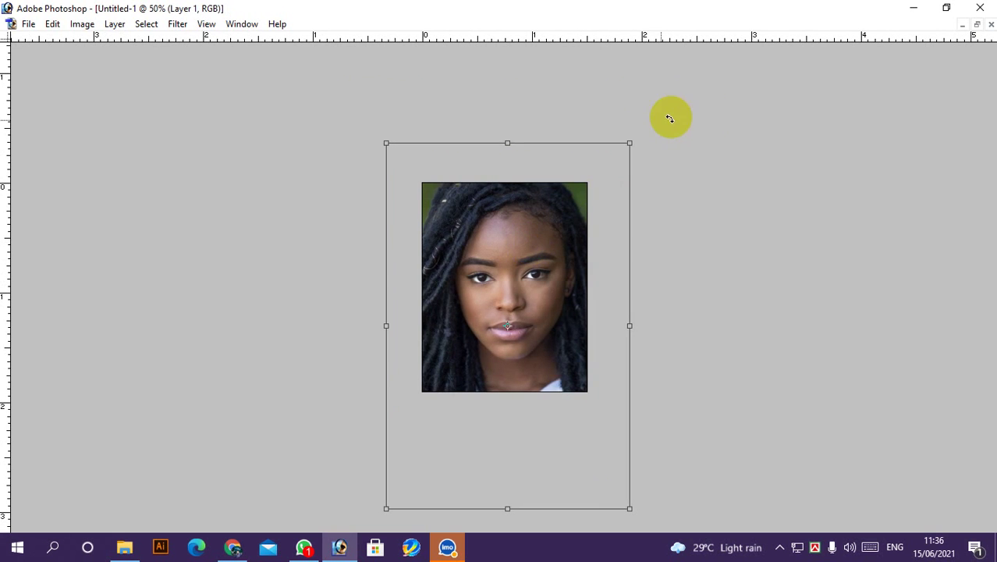
pyautogui.moveTo(630, 143); pyautogui.dragTo(544, 249)
pyautogui.moveTo(592, 196); pyautogui.dragTo(595, 185)
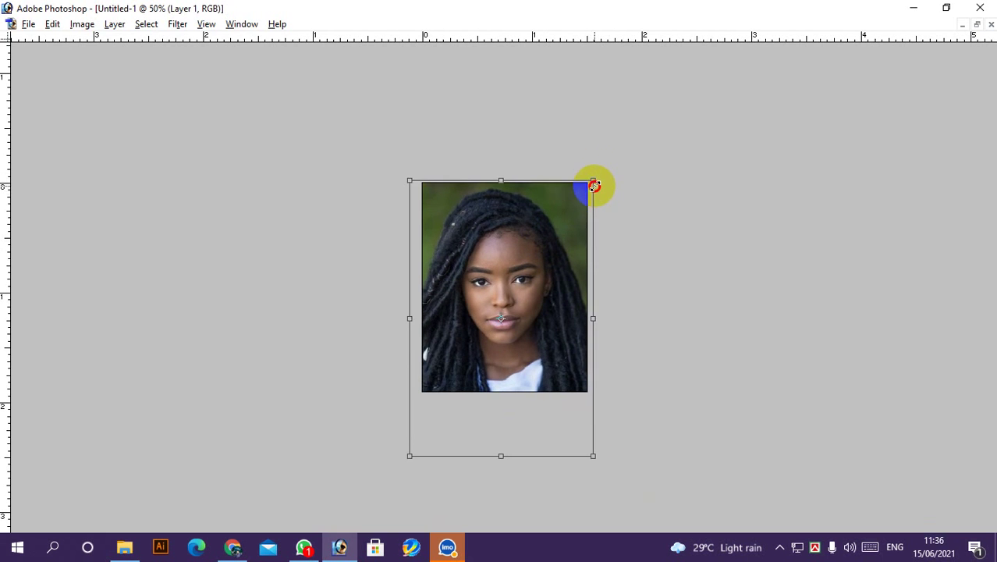
pyautogui.moveTo(567, 219); pyautogui.dragTo(564, 227)
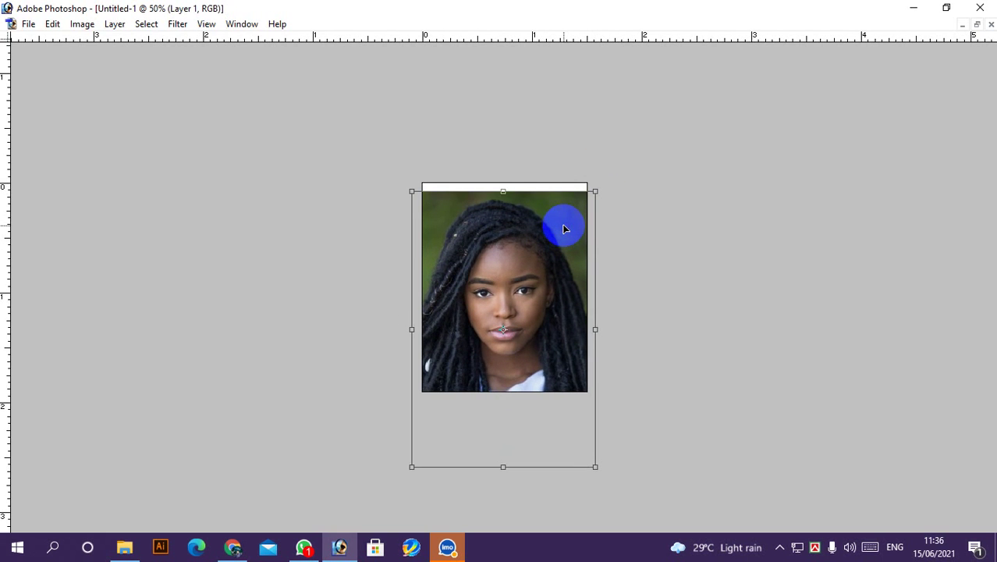
pyautogui.doubleClick(565, 229)
# Trace the outline of the hair with the Pen tool from the canvas's left edge over the head to the right side
pyautogui.press('Tab')
pyautogui.click(18, 229)
pyautogui.press('Tab')
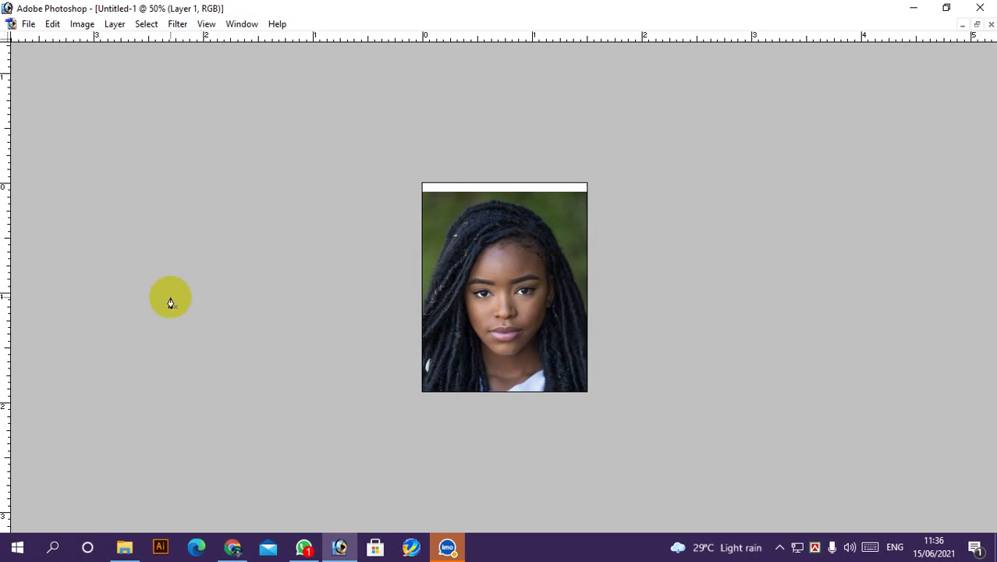
pyautogui.click(415, 322)
pyautogui.moveTo(425, 185); pyautogui.dragTo(570, 356)
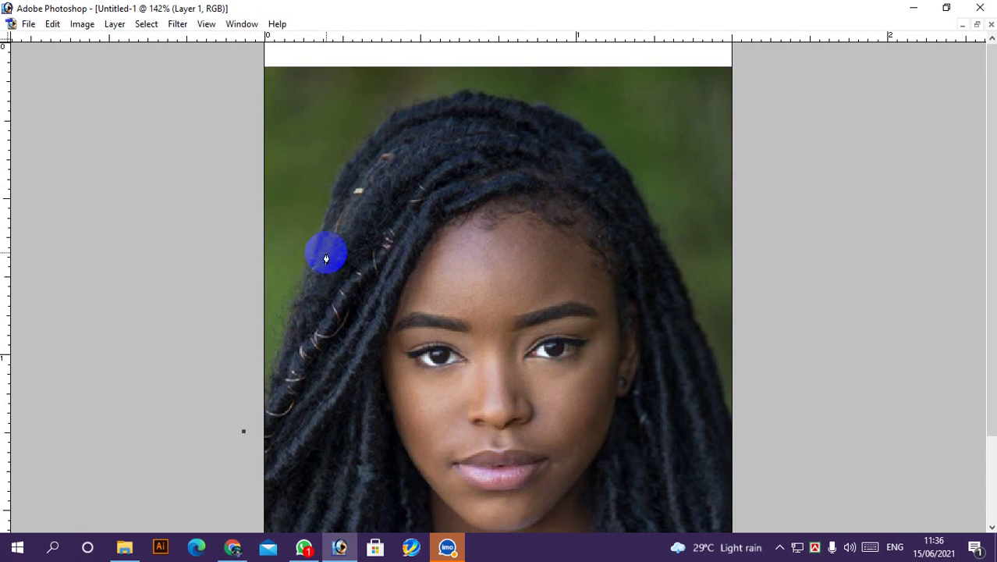
pyautogui.moveTo(320, 234); pyautogui.dragTo(338, 152)
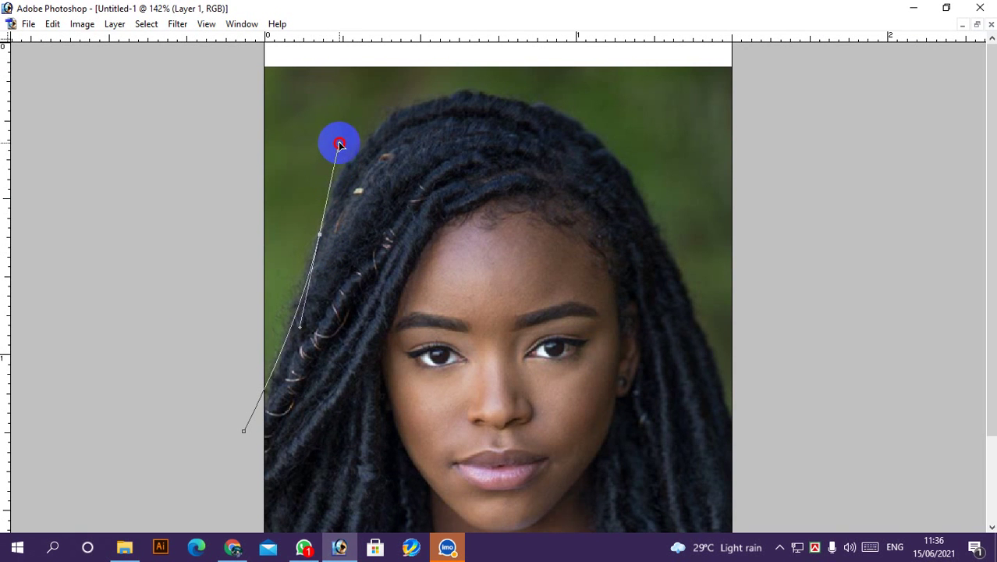
pyautogui.moveTo(462, 96); pyautogui.dragTo(512, 102)
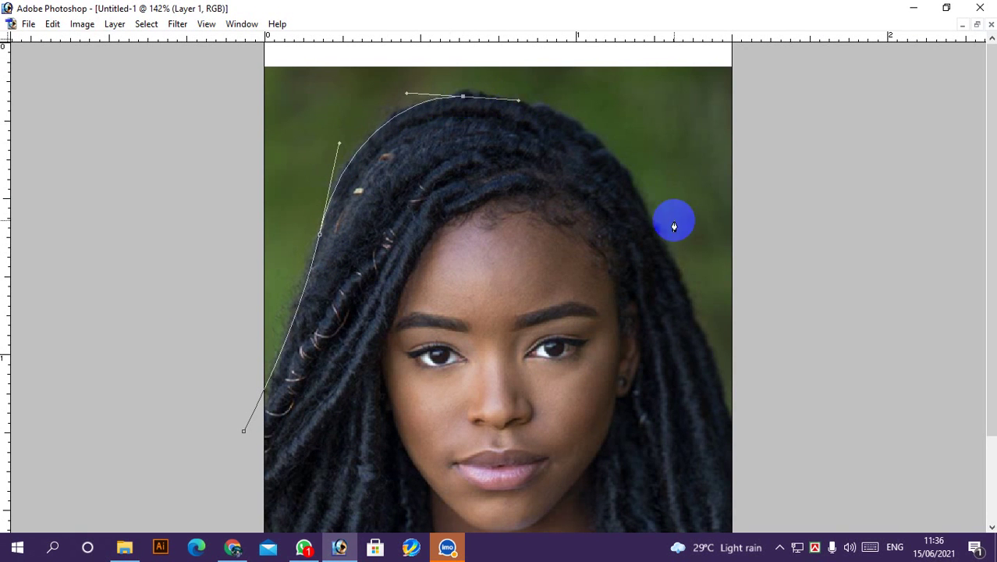
pyautogui.moveTo(665, 247); pyautogui.dragTo(726, 400)
# Close the path around the outside of the canvas above the head and convert it into a selection
pyautogui.moveTo(799, 458); pyautogui.dragTo(857, 417)
pyautogui.hotkey('ctrl', '-')
pyautogui.hotkey('ctrl', '-')
pyautogui.moveTo(695, 111); pyautogui.dragTo(531, 56)
pyautogui.moveTo(400, 63); pyautogui.dragTo(334, 81)
pyautogui.moveTo(290, 100); pyautogui.dragTo(258, 195)
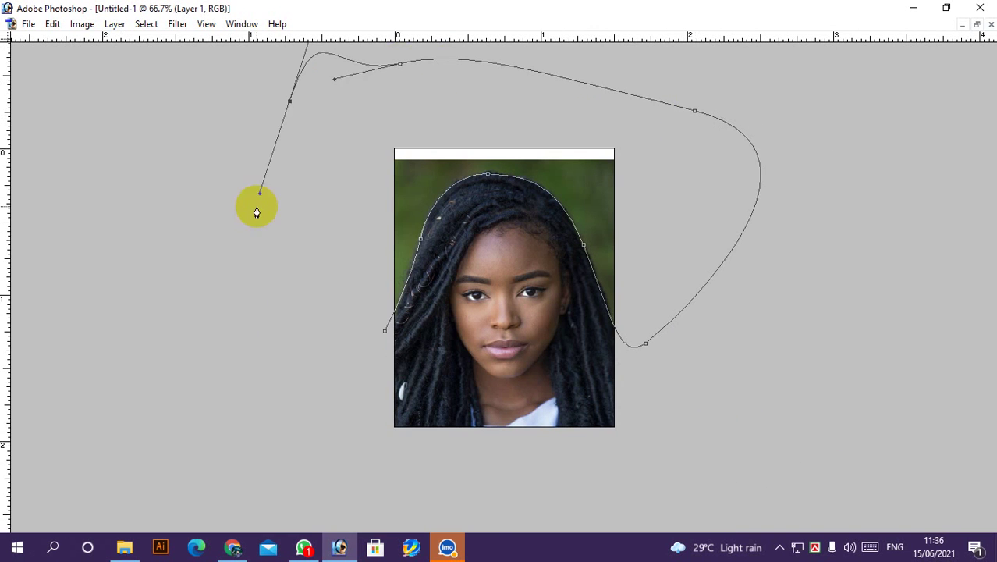
pyautogui.moveTo(261, 303); pyautogui.dragTo(264, 358)
pyautogui.moveTo(327, 419); pyautogui.dragTo(376, 401)
pyautogui.hotkey('ctrl', 'Return')
# Clear the selected green backdrop from Layer 1 and delete the white Background layer
pyautogui.press('Tab')
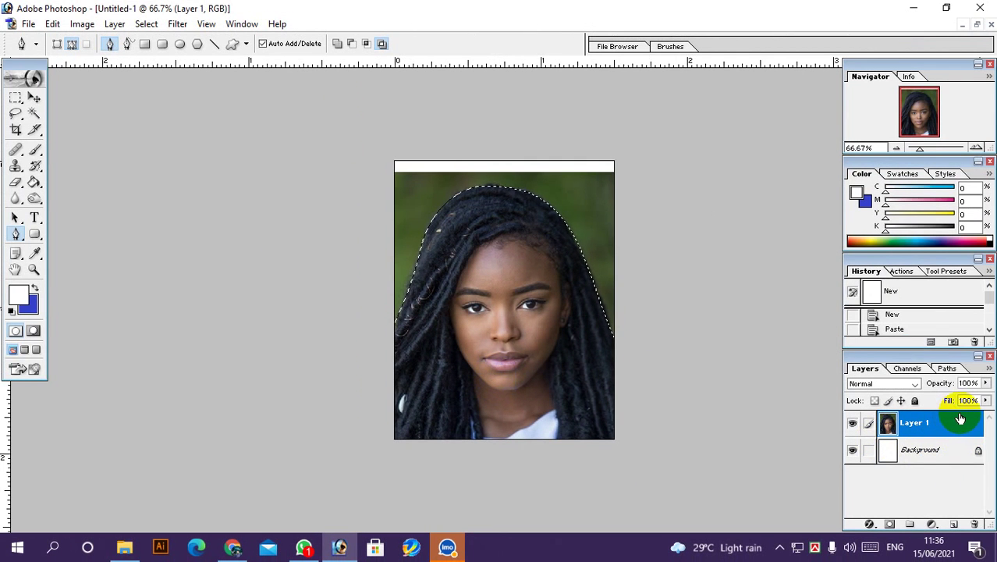
pyautogui.press('Delete')
pyautogui.click(945, 449)
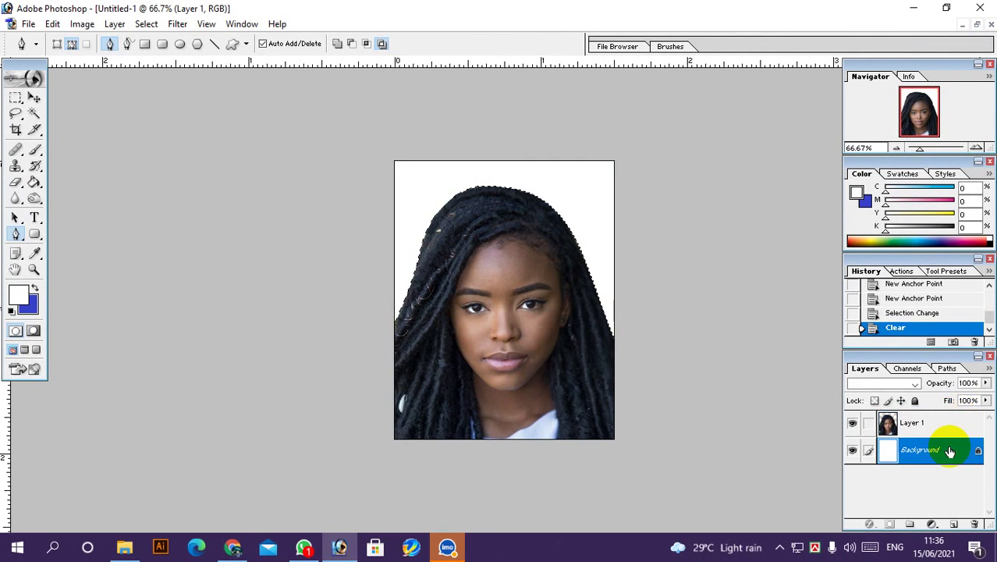
pyautogui.click(973, 523)
pyautogui.press('Return')
# Inspect the cut-out edges around the hair and remove the selection
pyautogui.moveTo(437, 204); pyautogui.dragTo(597, 355)
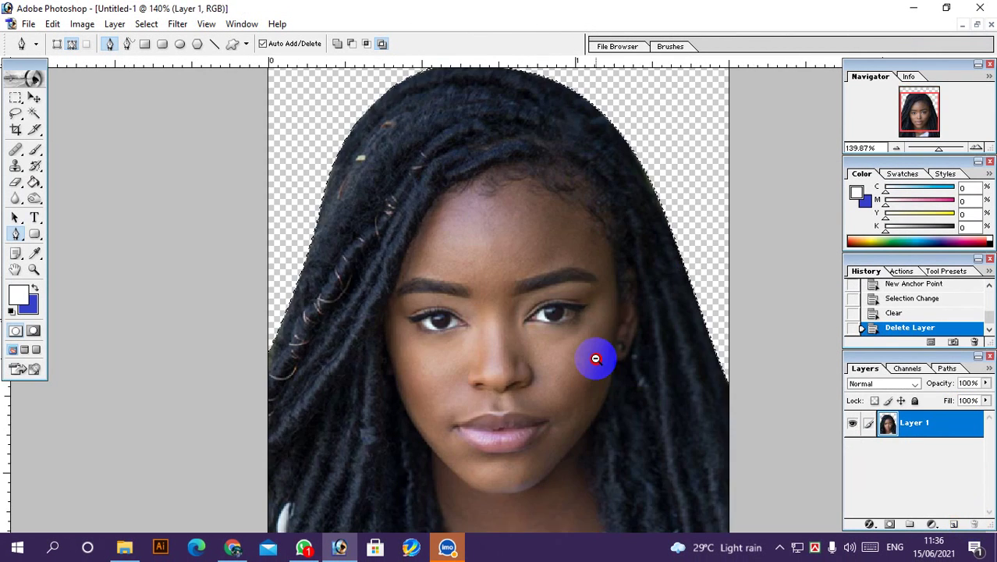
pyautogui.keyDown('alt'); pyautogui.click(597, 354); pyautogui.keyUp('alt')
pyautogui.keyDown('alt'); pyautogui.click(597, 353); pyautogui.keyUp('alt')
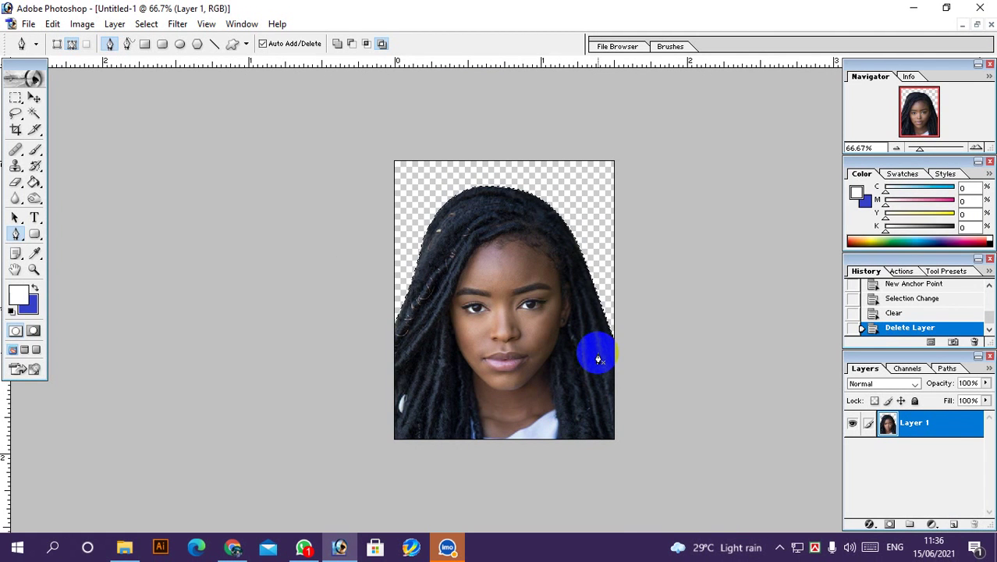
pyautogui.moveTo(365, 193); pyautogui.dragTo(427, 272)
pyautogui.keyDown('alt'); pyautogui.click(427, 272); pyautogui.keyUp('alt')
pyautogui.keyDown('alt'); pyautogui.click(432, 271); pyautogui.keyUp('alt')
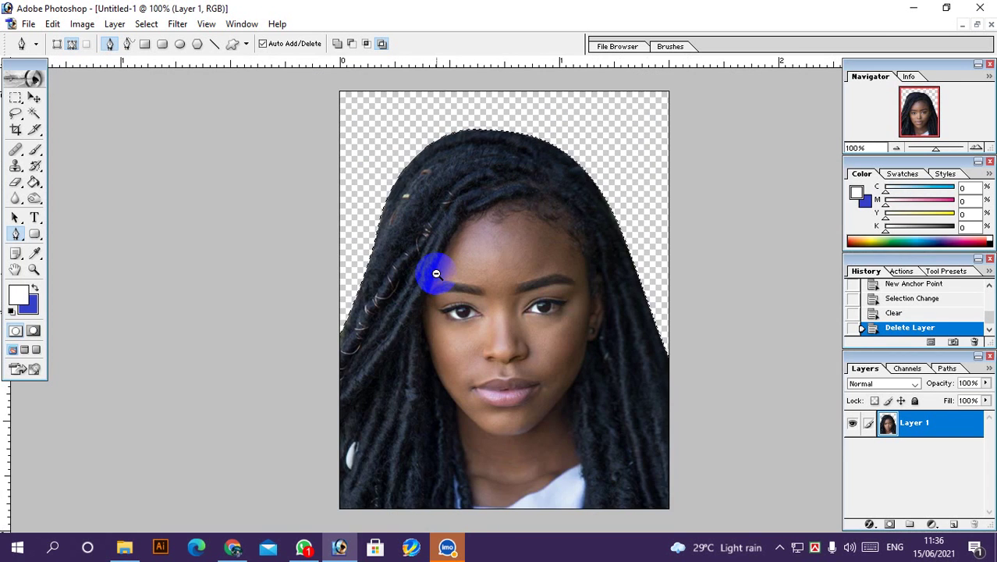
pyautogui.keyDown('alt'); pyautogui.click(436, 273); pyautogui.keyUp('alt')
pyautogui.hotkey('ctrl', 'd')
pyautogui.moveTo(376, 164); pyautogui.dragTo(439, 238)
pyautogui.keyDown('alt'); pyautogui.click(438, 238); pyautogui.keyUp('alt')
pyautogui.keyDown('alt'); pyautogui.click(442, 244); pyautogui.keyUp('alt')
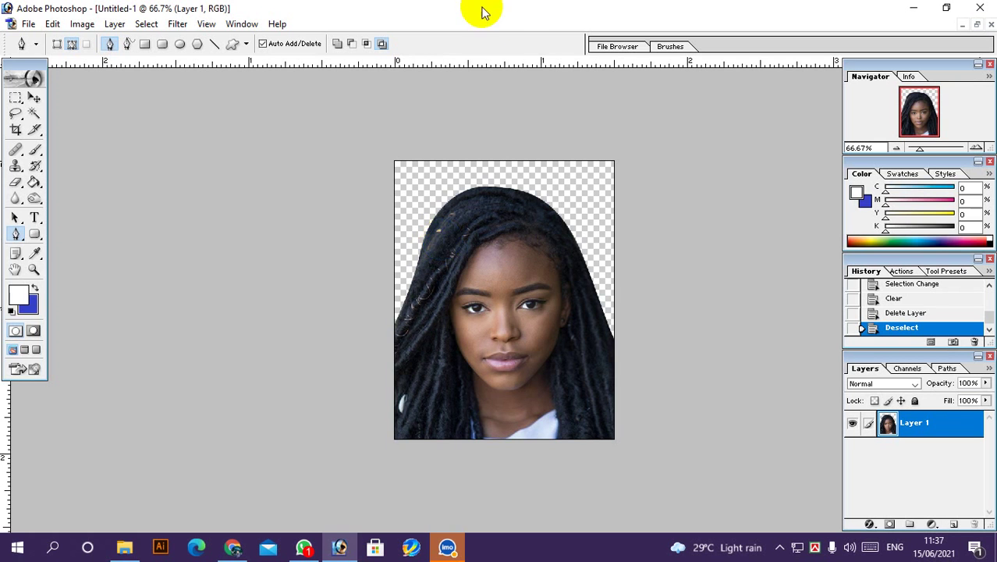
# Brighten the whole portrait with an RGB Curves adjustment, raising input 112 to output 160
pyautogui.hotkey('ctrl', 'm')
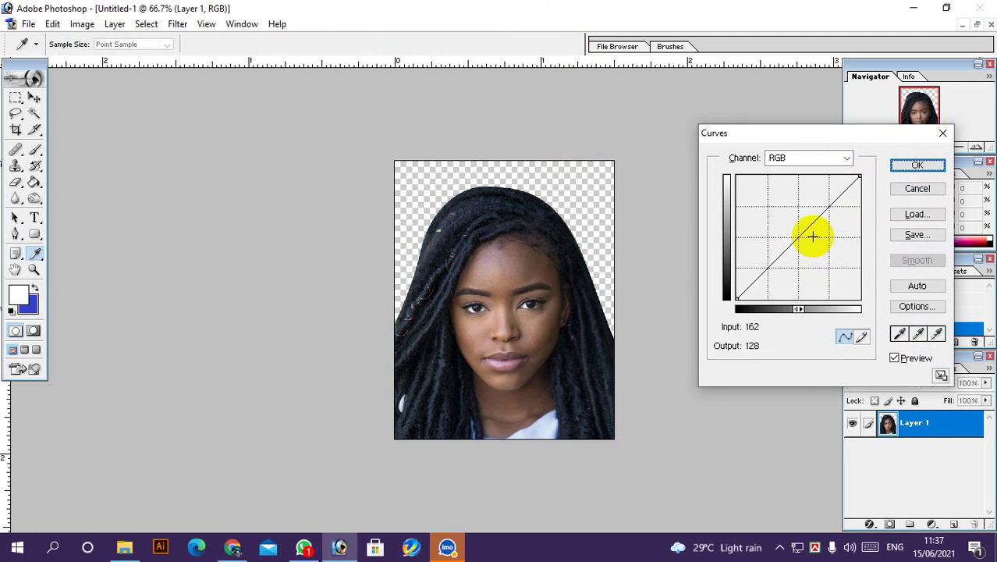
pyautogui.moveTo(815, 234); pyautogui.dragTo(794, 227)
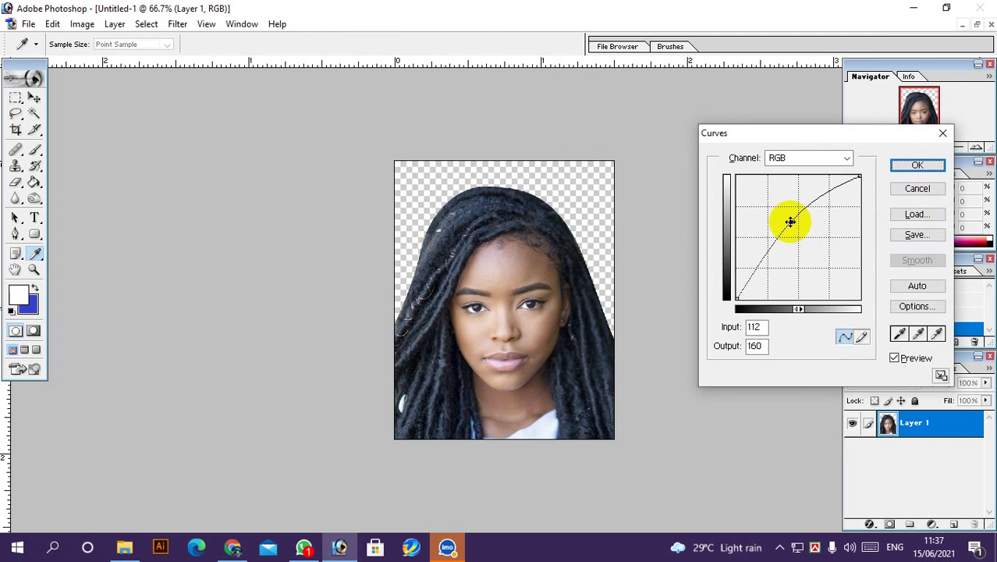
pyautogui.click(928, 164)
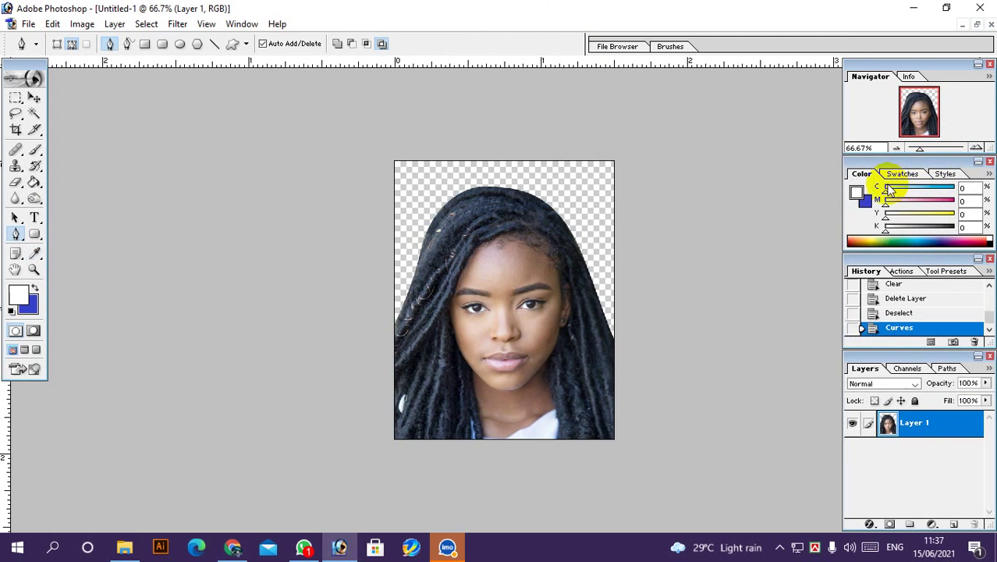
# Apply a Levels adjustment to the portrait, moving the white input slider slightly inward
pyautogui.hotkey('ctrl', 'l')
pyautogui.moveTo(818, 267)
pyautogui.mouseDown()
pyautogui.moveTo(807, 269)
pyautogui.moveTo(818, 271)
pyautogui.mouseUp()
pyautogui.click(870, 161)
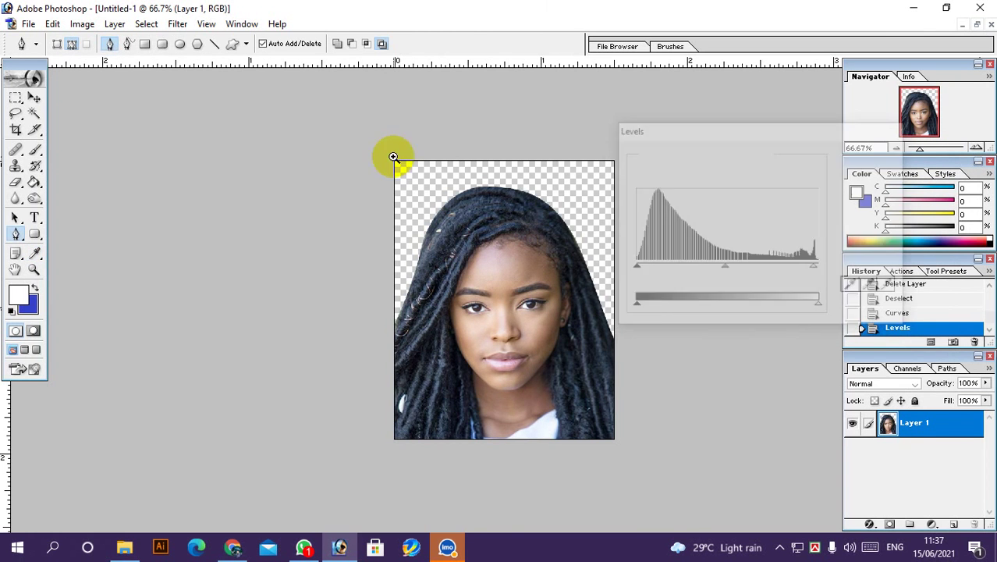
# Select the darker right-hand side of the face and hair with a freehand Lasso outline
pyautogui.hotkey('ctrl', '0')
pyautogui.click(16, 113)
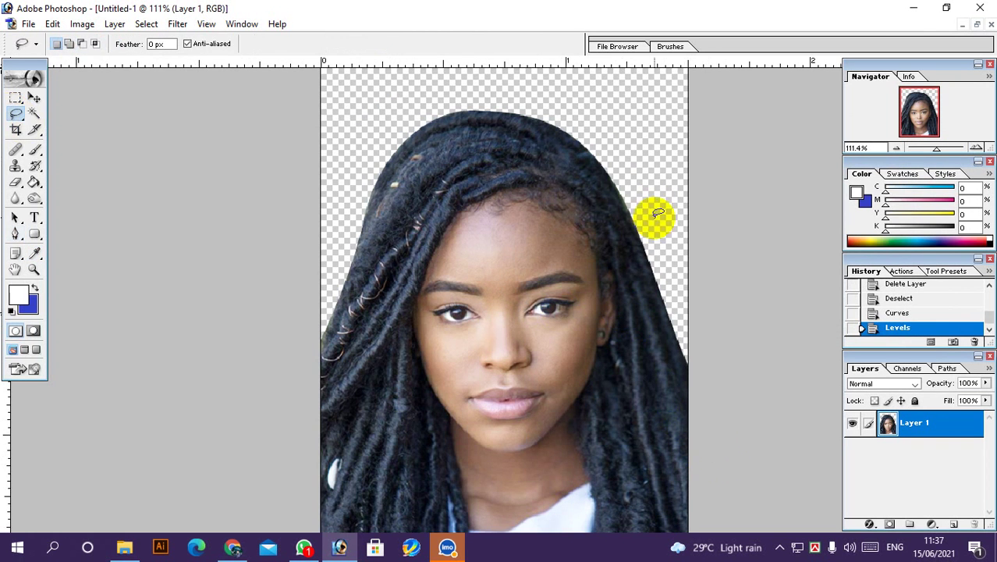
pyautogui.moveTo(609, 160)
pyautogui.mouseDown()
pyautogui.moveTo(501, 519)
pyautogui.moveTo(623, 156)
pyautogui.moveTo(529, 148)
pyautogui.mouseUp()
pyautogui.click(529, 148)
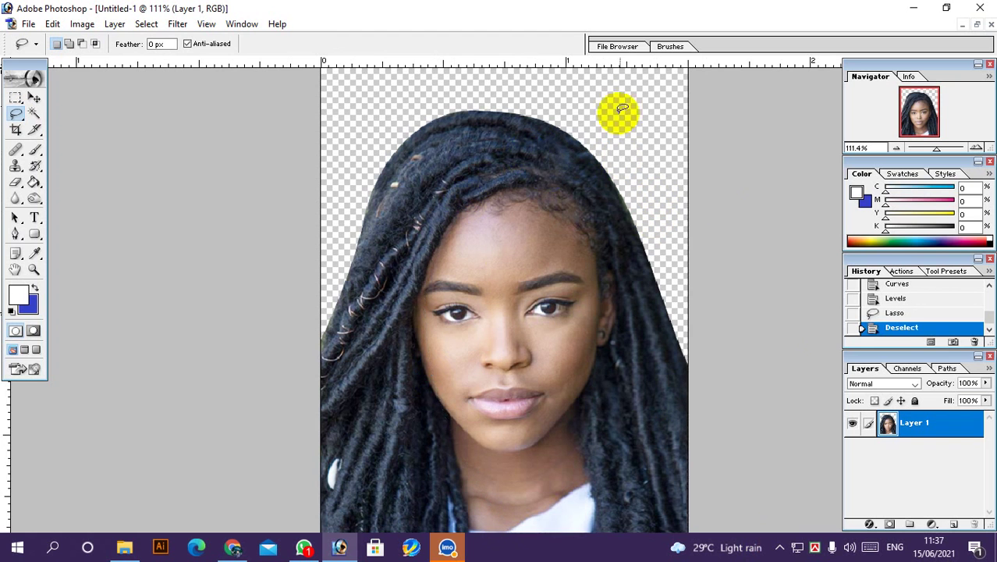
pyautogui.moveTo(617, 107)
pyautogui.mouseDown()
pyautogui.moveTo(519, 416)
pyautogui.moveTo(689, 127)
pyautogui.moveTo(608, 119)
pyautogui.mouseUp()
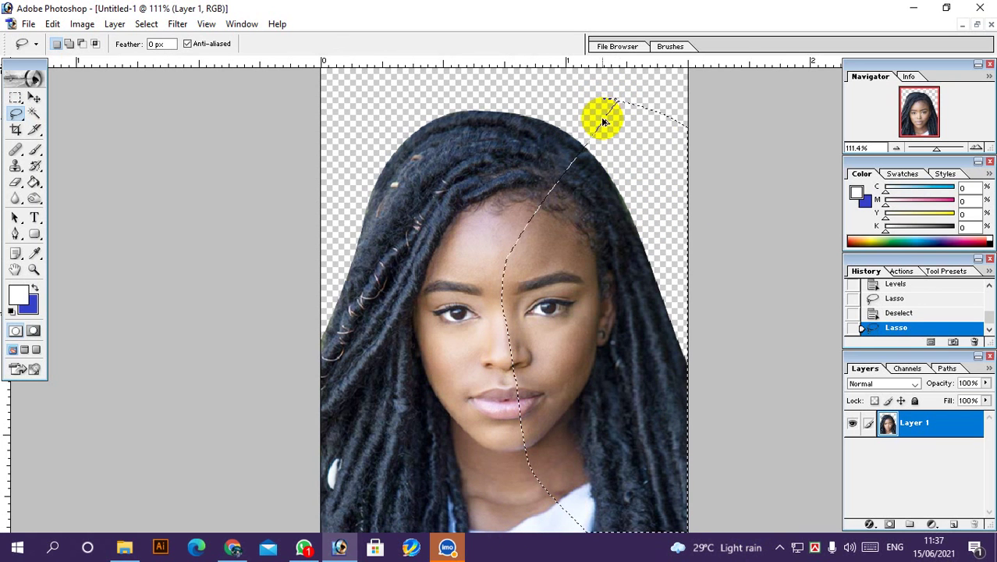
# Feather the lasso selection five times in a row, keeping the offered radius
pyautogui.hotkey('ctrl', 'alt', 'd')
pyautogui.press('Return')
pyautogui.hotkey('ctrl', 'alt', 'd')
pyautogui.press('Return')
pyautogui.hotkey('ctrl', 'alt', 'd')
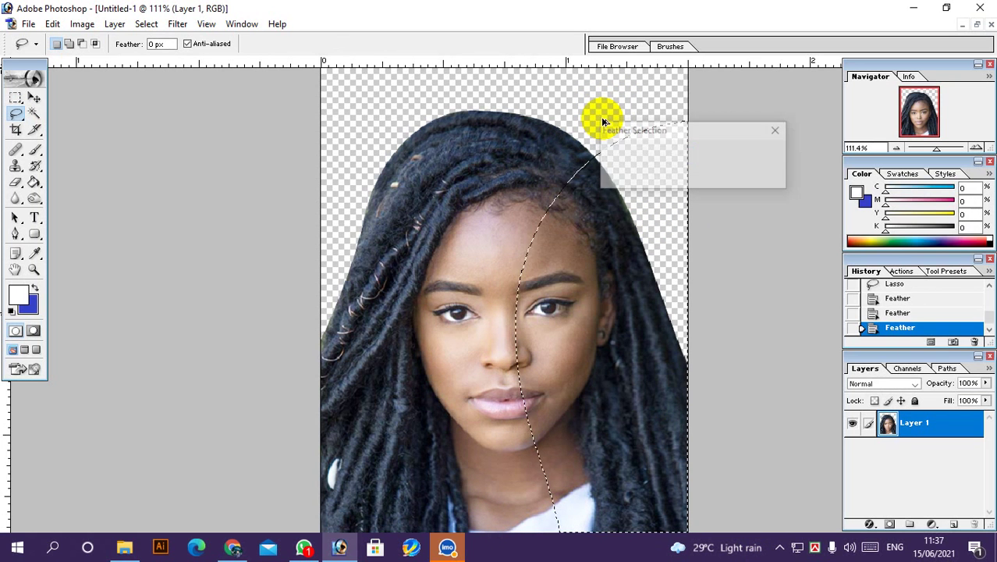
pyautogui.press('Return')
pyautogui.hotkey('ctrl', 'alt', 'd')
pyautogui.press('Return')
pyautogui.hotkey('ctrl', 'alt', 'd')
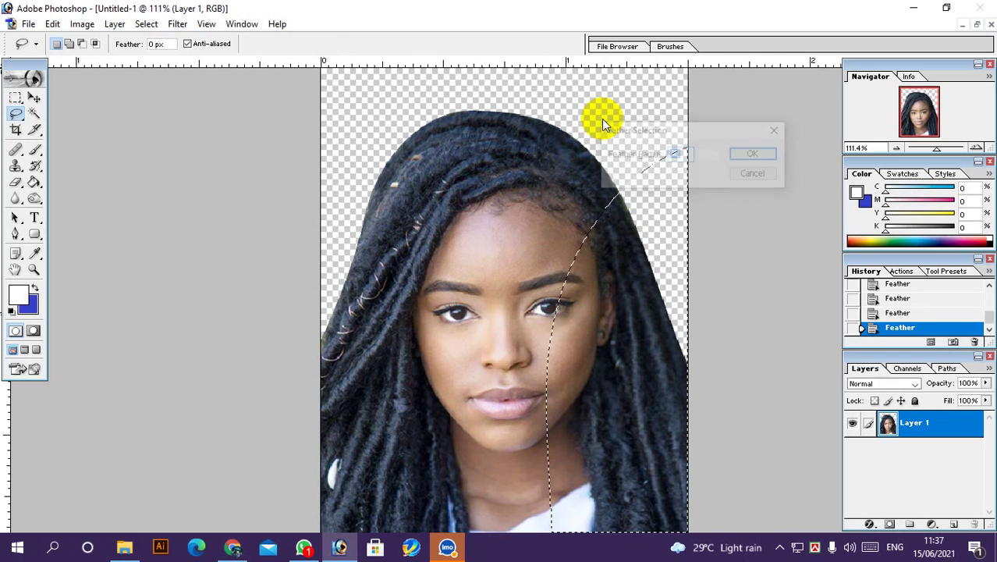
pyautogui.press('Return')
# Brighten the feathered side of the face by raising the RGB curve's midtones, and clear the selection
pyautogui.hotkey('ctrl', 'm')
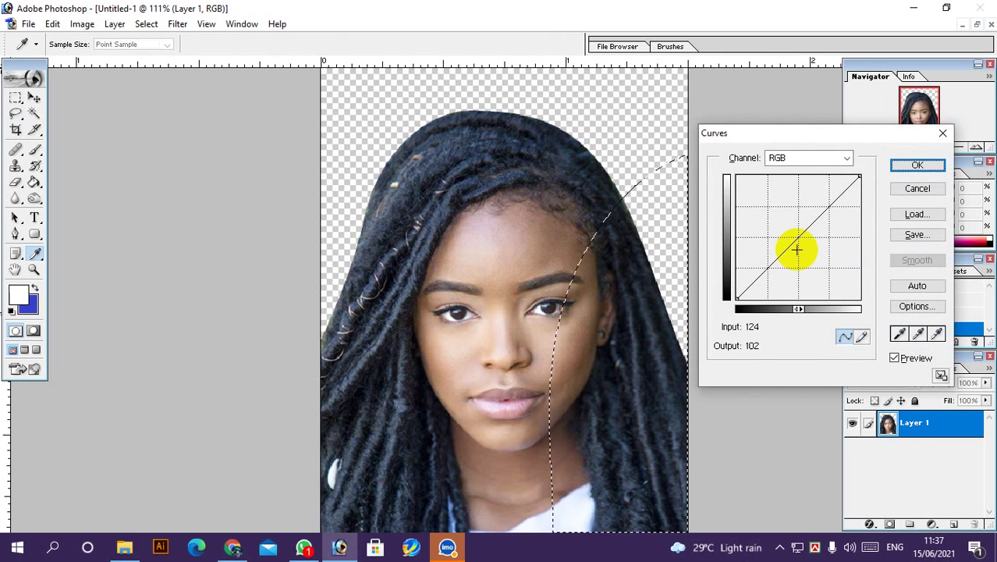
pyautogui.moveTo(798, 236); pyautogui.dragTo(776, 217)
pyautogui.click(927, 173)
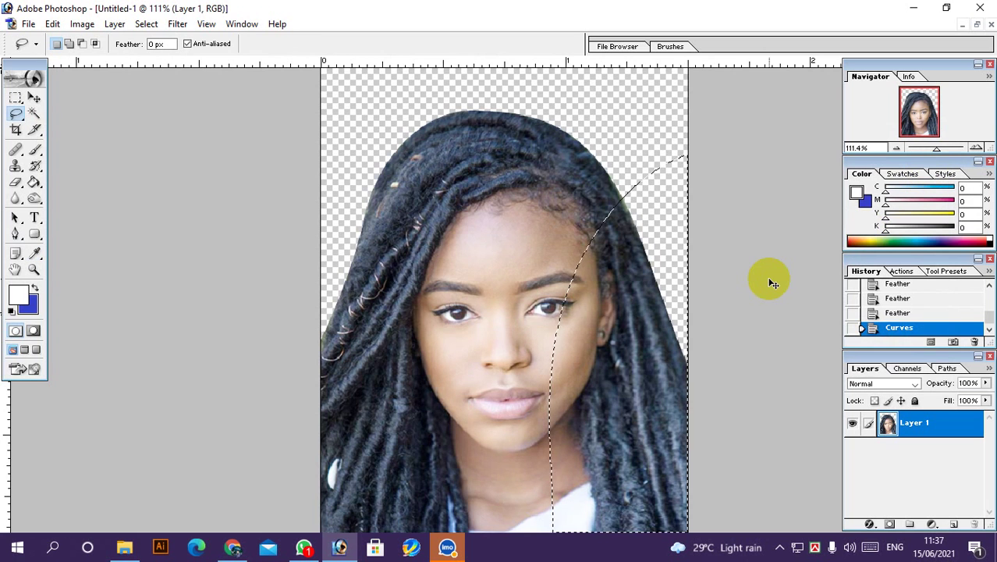
pyautogui.hotkey('ctrl', 'd')
# Move the portrait layer slightly down to leave more space above the head
pyautogui.keyDown('alt'); pyautogui.click(491, 310); pyautogui.keyUp('alt')
pyautogui.keyDown('alt'); pyautogui.click(493, 305); pyautogui.keyUp('alt')
pyautogui.moveTo(395, 163); pyautogui.dragTo(585, 160)
pyautogui.keyDown('alt'); pyautogui.click(501, 290); pyautogui.keyUp('alt')
pyautogui.keyDown('alt'); pyautogui.click(502, 288); pyautogui.keyUp('alt')
pyautogui.keyDown('alt'); pyautogui.click(502, 288); pyautogui.keyUp('alt')
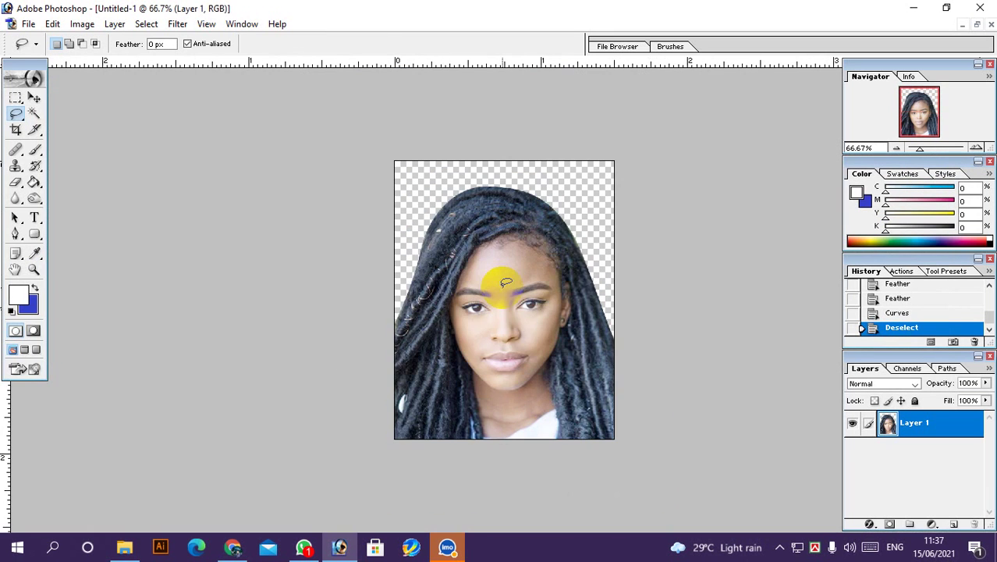
pyautogui.rightClick(494, 259)
pyautogui.click(503, 268)
pyautogui.moveTo(509, 268); pyautogui.dragTo(519, 303)
pyautogui.hotkey('ctrl', 'z')
# Adjust the portrait's Hue/Saturation with Hue +9 and Saturation +15
pyautogui.hotkey('ctrl', 'u')
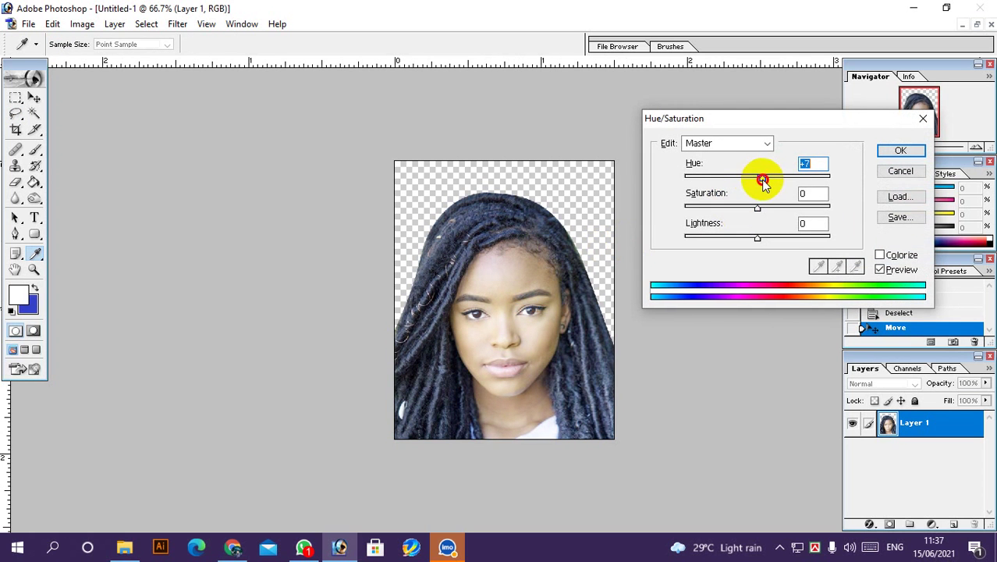
pyautogui.moveTo(757, 207)
pyautogui.mouseDown()
pyautogui.moveTo(741, 212)
pyautogui.moveTo(761, 213)
pyautogui.mouseUp()
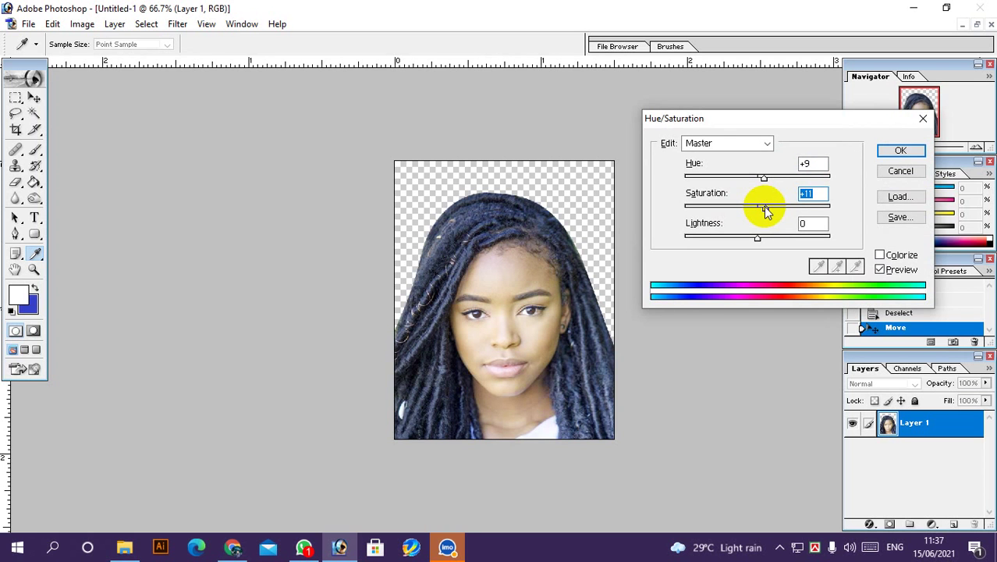
pyautogui.click(889, 151)
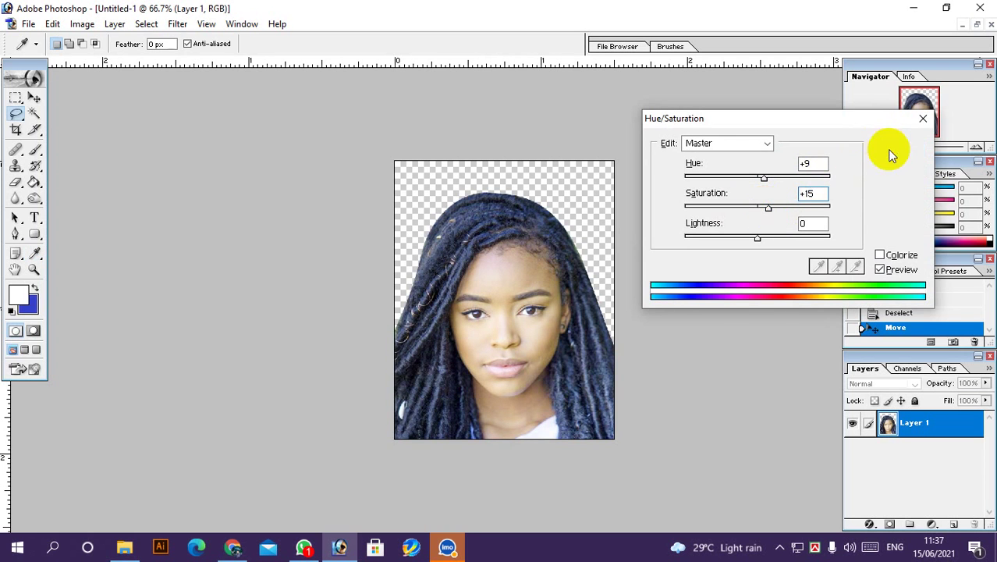
# Duplicate Layer 1
pyautogui.moveTo(466, 158); pyautogui.dragTo(631, 354)
pyautogui.hotkey('ctrl', '-')
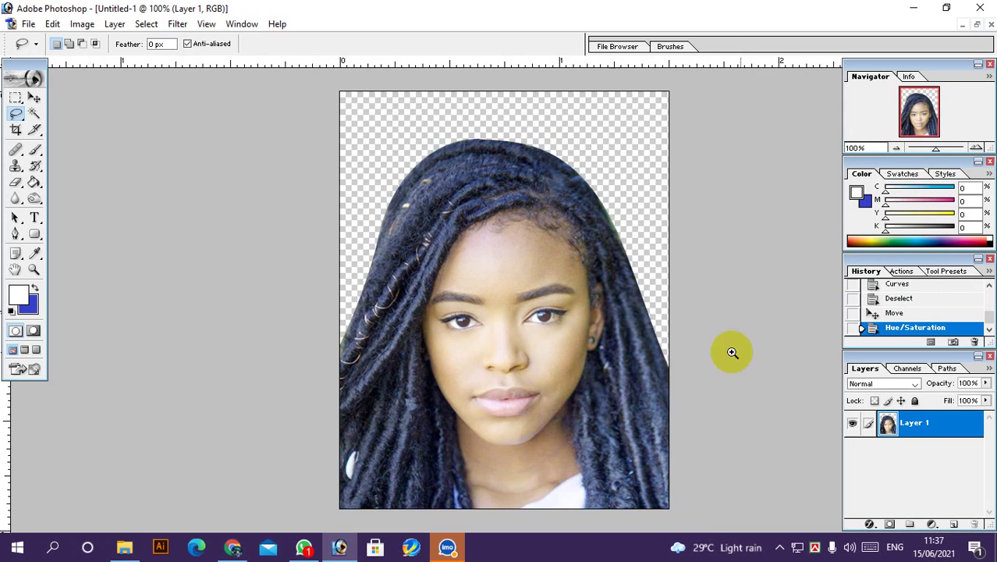
pyautogui.hotkey('ctrl', 'j')
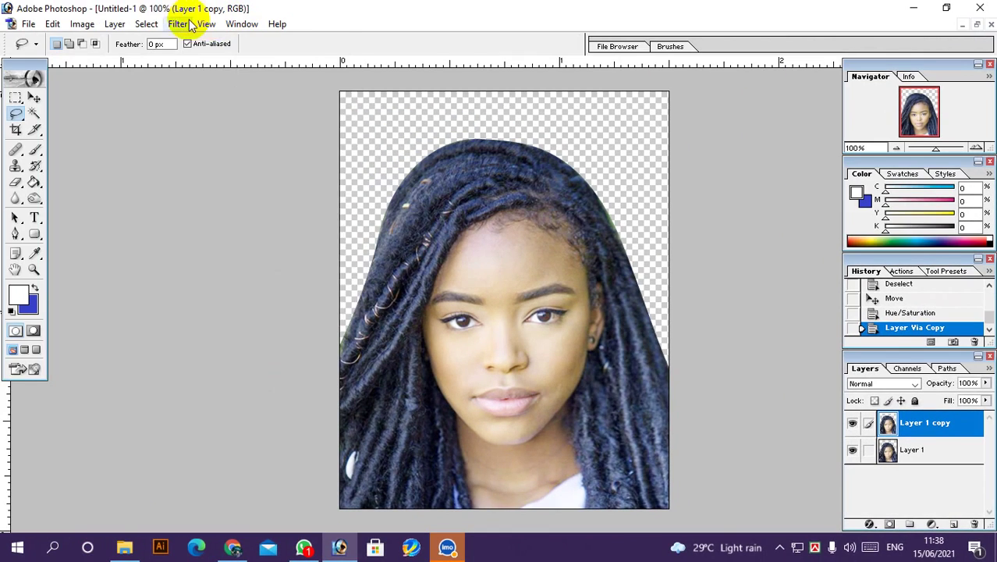
# Apply a Gaussian Blur with a 2.0-pixel radius to Layer 1 copy and send it behind Layer 1
pyautogui.click(178, 24)
pyautogui.moveTo(222, 133)
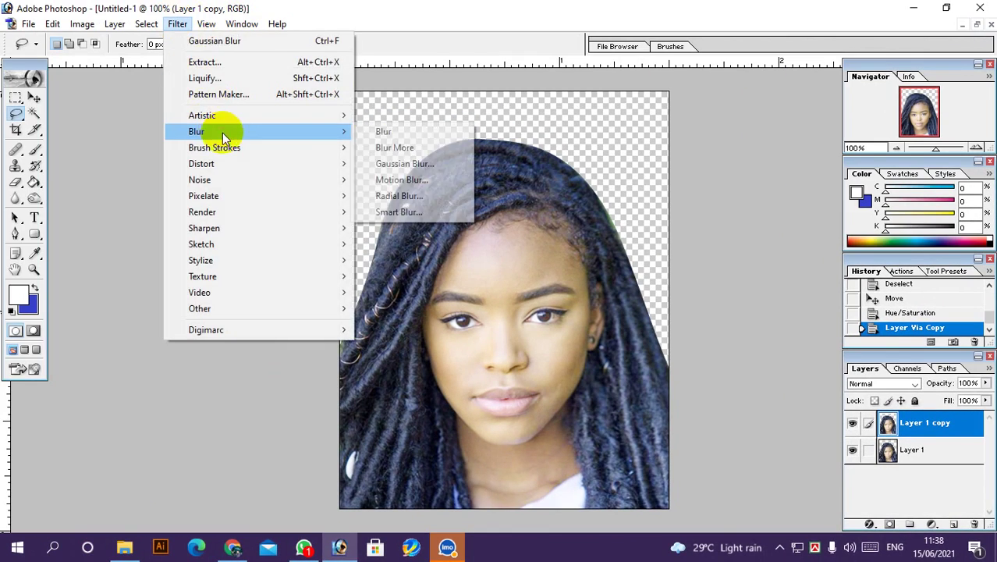
pyautogui.click(427, 164)
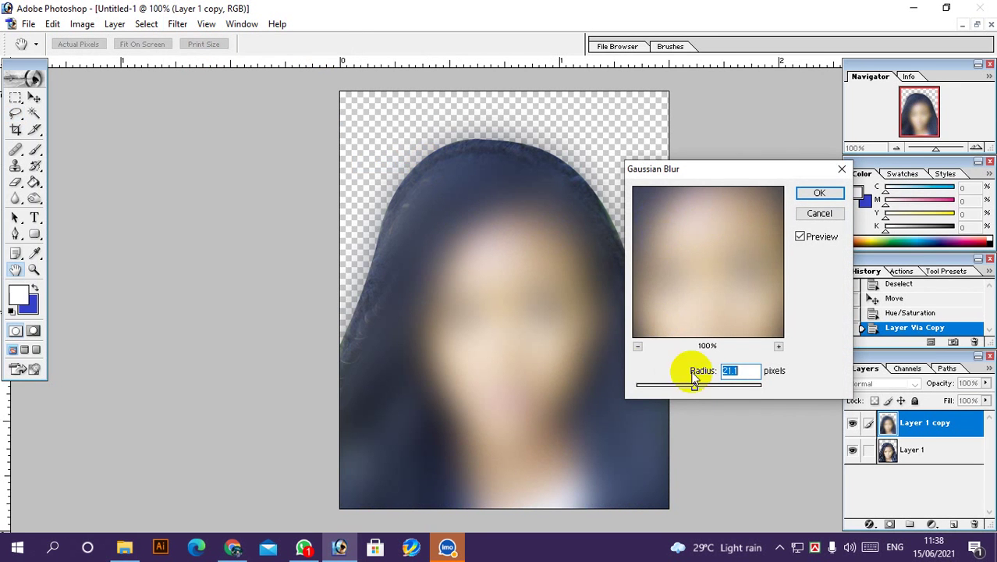
pyautogui.click(654, 388)
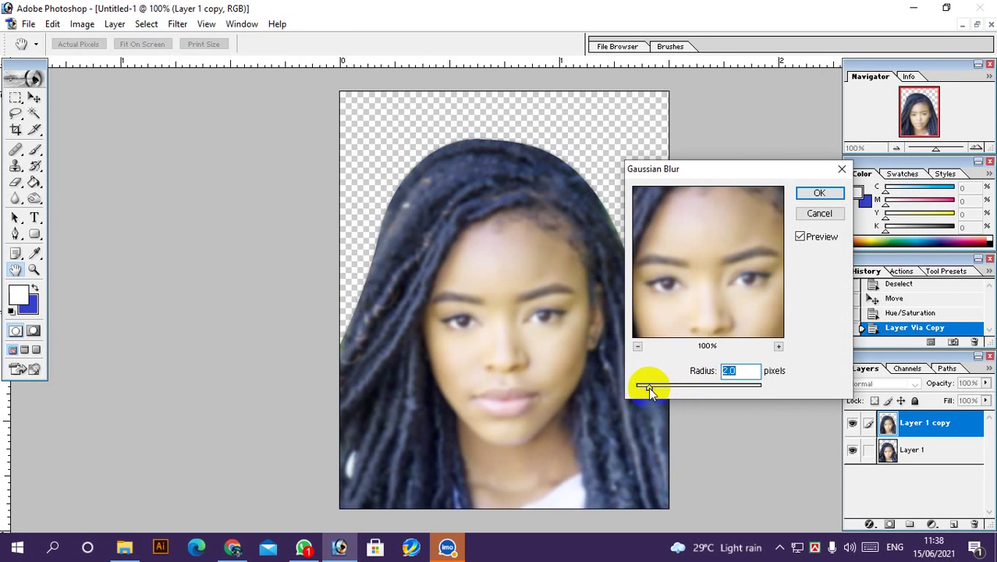
pyautogui.click(804, 194)
pyautogui.press('l')
pyautogui.hotkey('ctrl', '[')
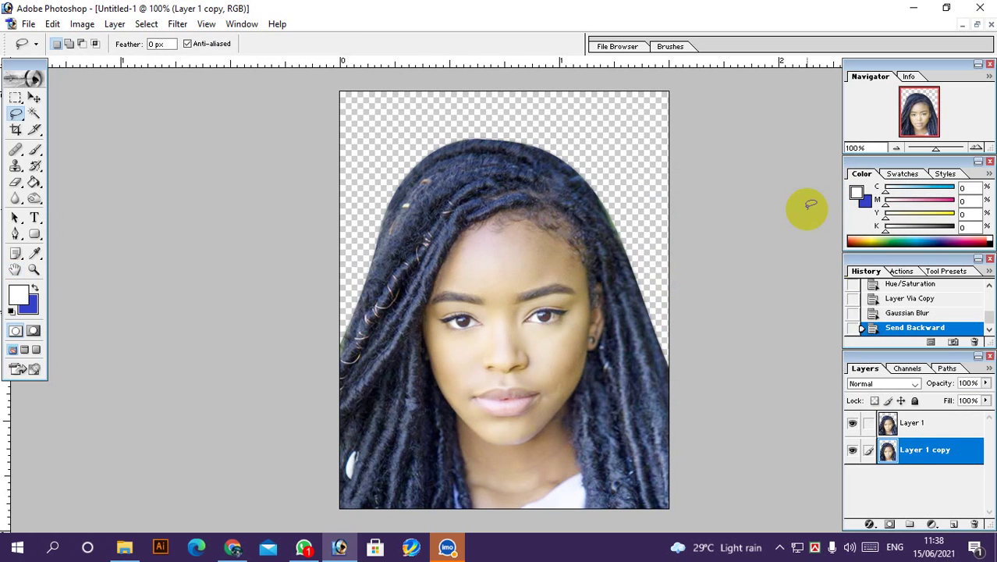
# Add a layer mask to Layer 1 and keep black as the foreground colour for painting on it
pyautogui.click(917, 422)
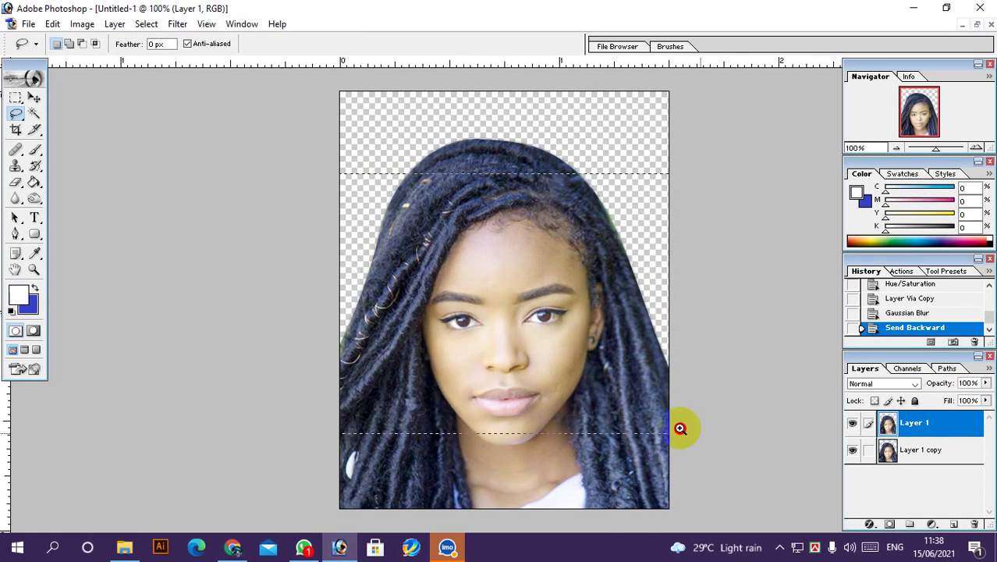
pyautogui.moveTo(679, 427); pyautogui.dragTo(679, 429)
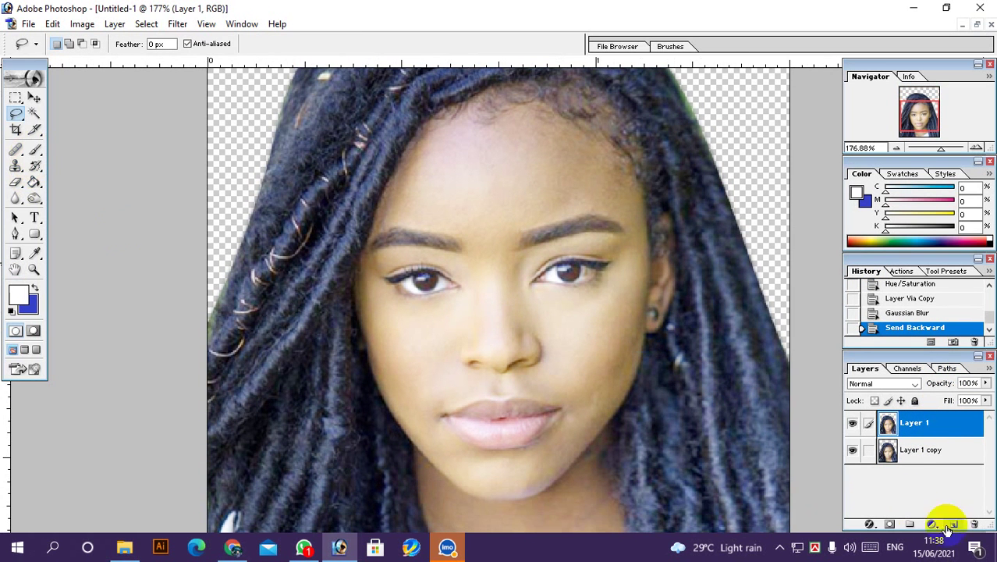
pyautogui.click(890, 524)
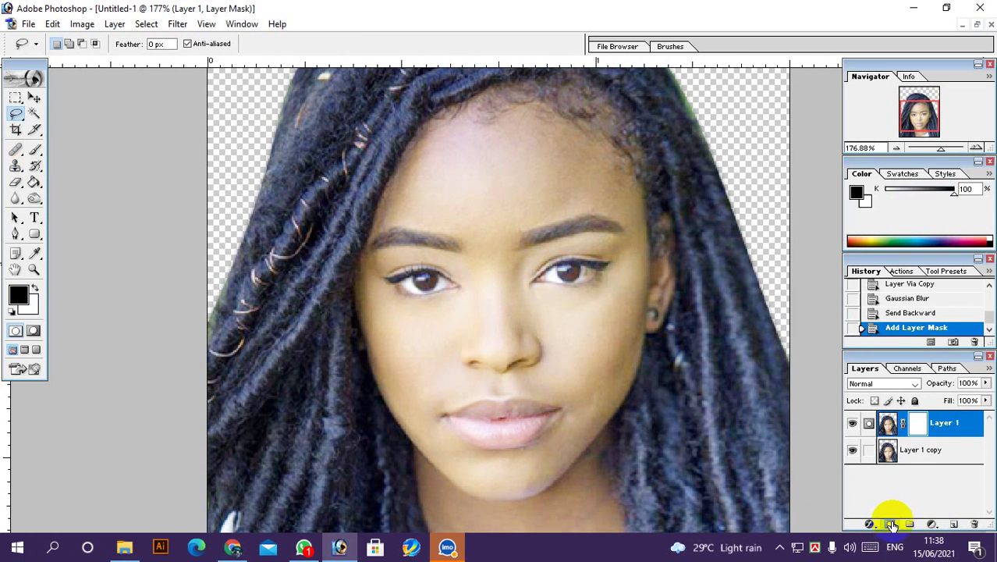
pyautogui.click(26, 303)
pyautogui.click(806, 220)
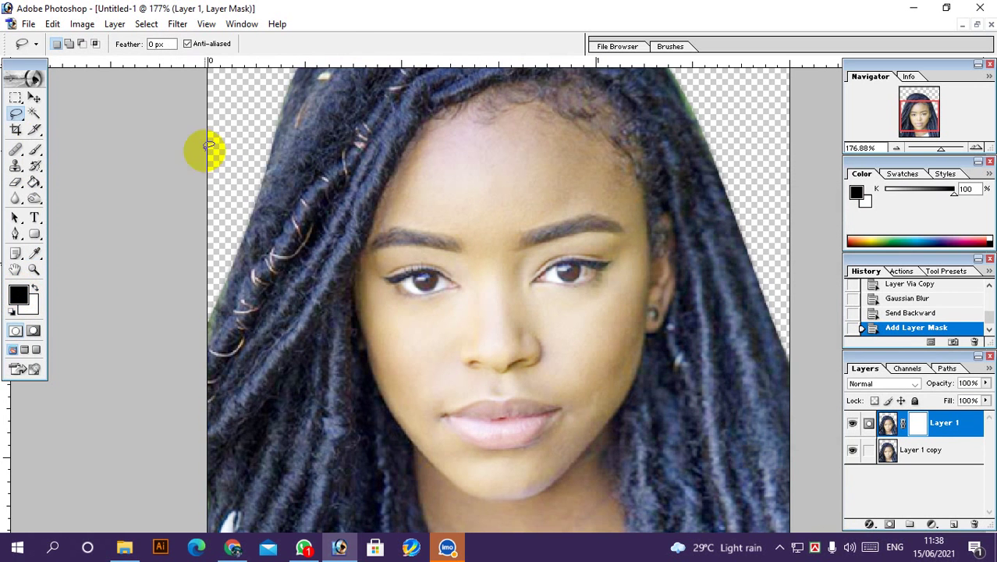
# Brush black on the mask over the forehead, cheeks, chin and nose to reveal the smoothed skin, avoiding the eyes, brows and lips
pyautogui.click(34, 149)
pyautogui.moveTo(578, 165)
pyautogui.mouseDown()
pyautogui.moveTo(480, 181)
pyautogui.moveTo(546, 188)
pyautogui.moveTo(546, 171)
pyautogui.moveTo(466, 132)
pyautogui.mouseUp()
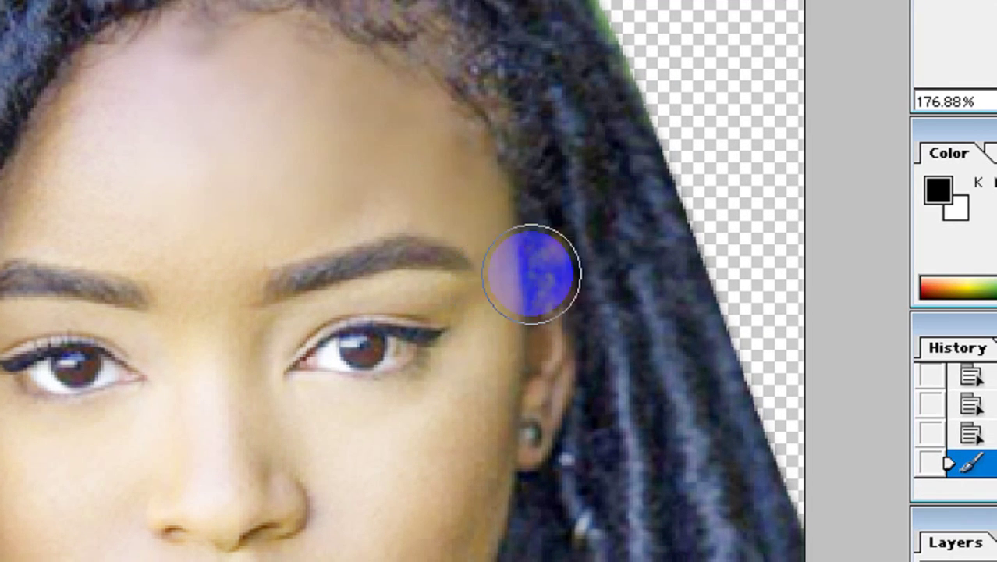
pyautogui.moveTo(656, 235)
pyautogui.mouseDown()
pyautogui.moveTo(627, 297)
pyautogui.moveTo(604, 306)
pyautogui.mouseUp()
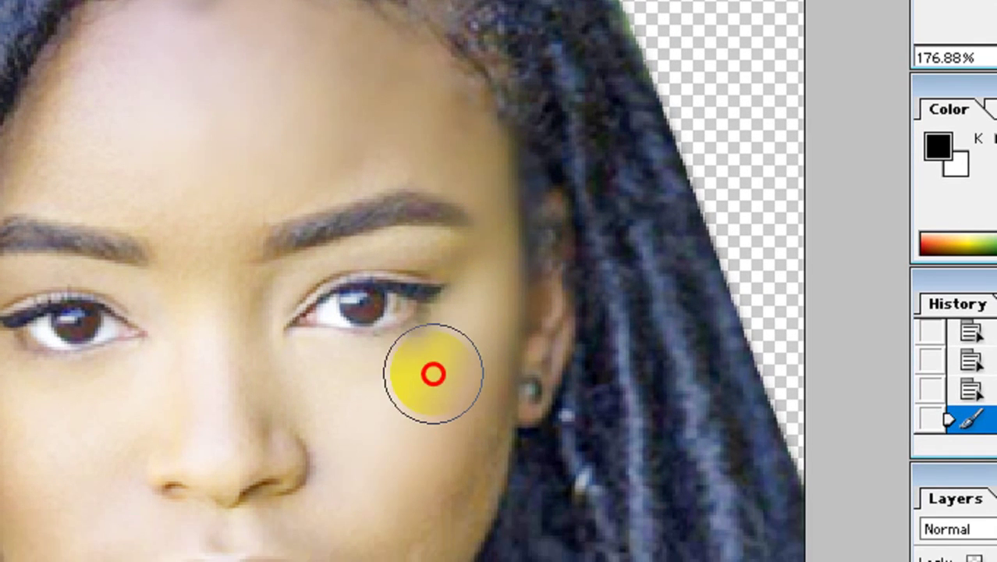
pyautogui.moveTo(433, 375)
pyautogui.mouseDown()
pyautogui.moveTo(348, 372)
pyautogui.moveTo(394, 465)
pyautogui.moveTo(417, 552)
pyautogui.moveTo(303, 561)
pyautogui.mouseUp()
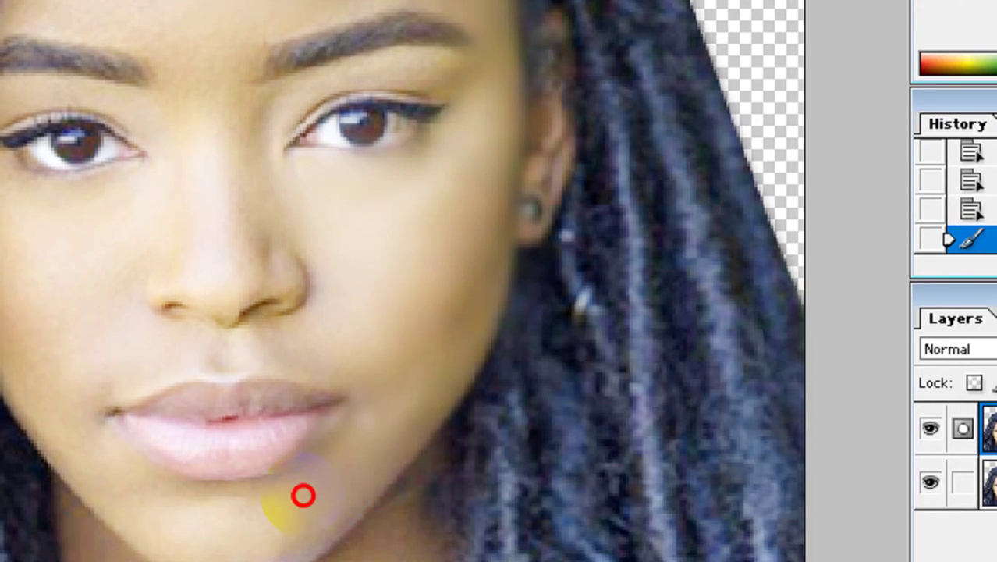
pyautogui.moveTo(303, 496)
pyautogui.mouseDown()
pyautogui.moveTo(114, 438)
pyautogui.moveTo(172, 230)
pyautogui.moveTo(211, 138)
pyautogui.moveTo(300, 0)
pyautogui.moveTo(474, 98)
pyautogui.moveTo(486, 87)
pyautogui.moveTo(503, 278)
pyautogui.mouseUp()
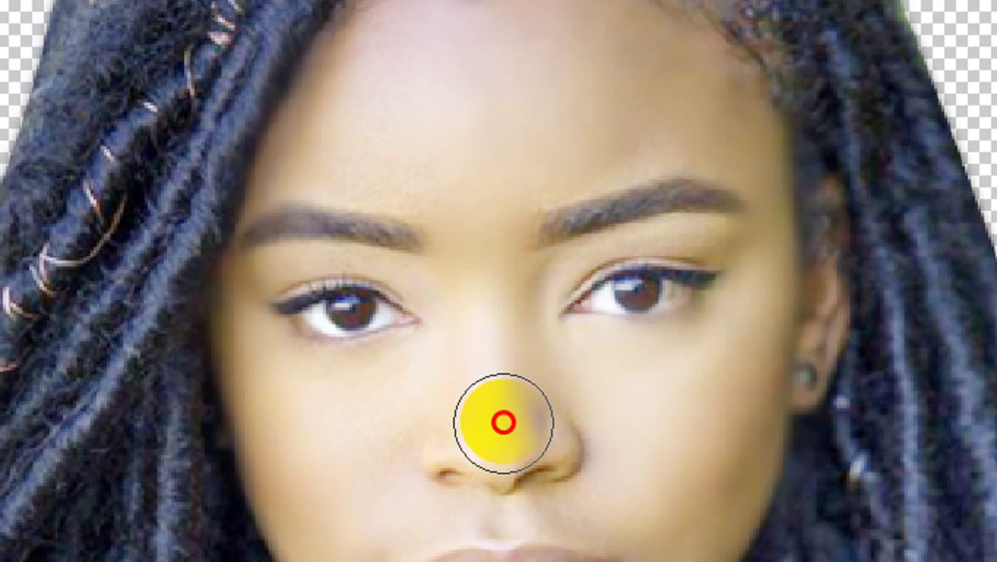
pyautogui.moveTo(504, 423); pyautogui.dragTo(548, 399)
pyautogui.scroll(-2, 683, 454)
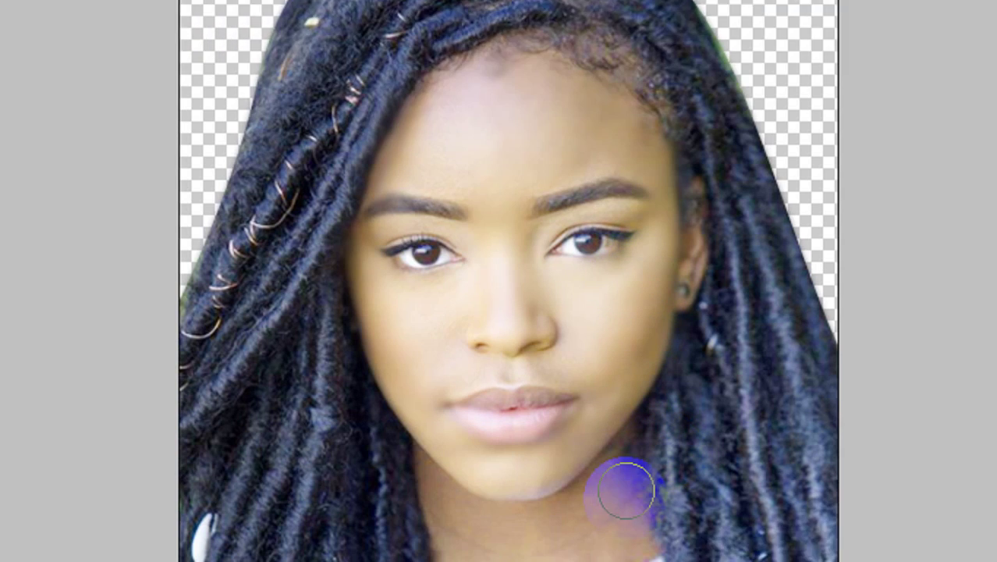
# Smooth the neck skin by painting black on the mask with a larger brush, and merge Layer 1 with Layer 1 copy
pyautogui.click(485, 561)
pyautogui.press(']')
pyautogui.press(']')
pyautogui.press(']')
pyautogui.press(']')
pyautogui.moveTo(443, 539); pyautogui.dragTo(451, 555)
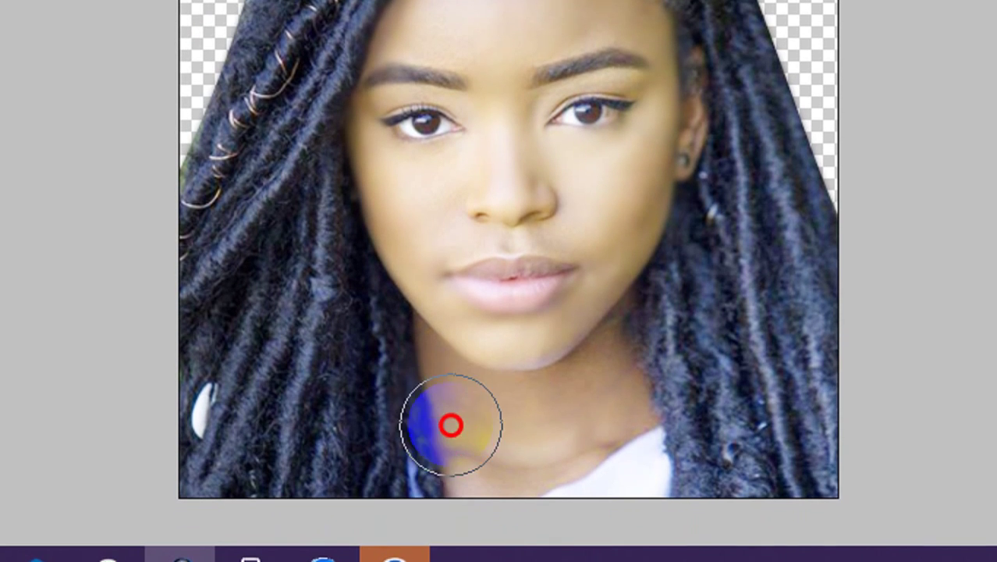
pyautogui.moveTo(451, 425)
pyautogui.mouseDown()
pyautogui.moveTo(627, 379)
pyautogui.moveTo(599, 389)
pyautogui.mouseUp()
pyautogui.hotkey('ctrl', '-')
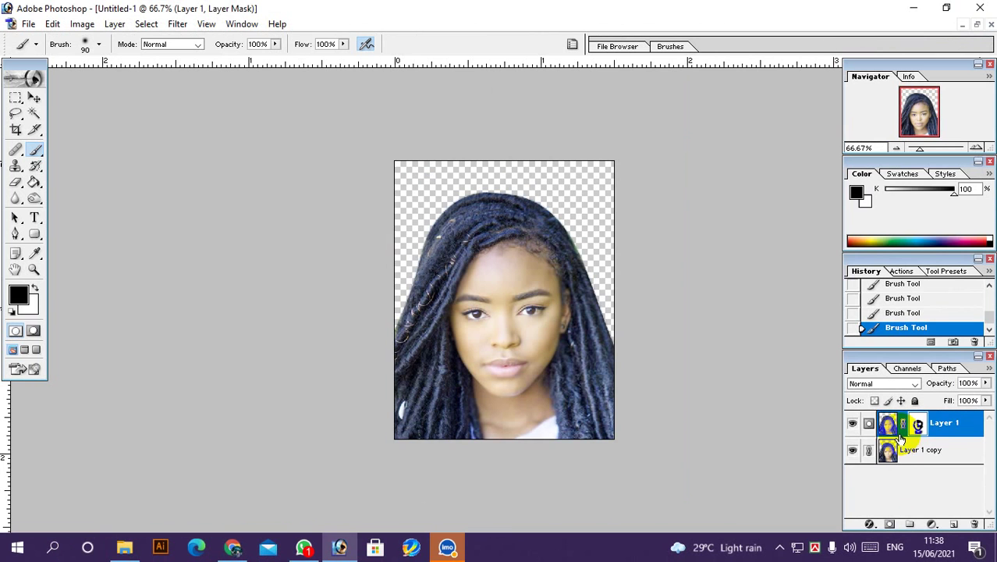
pyautogui.hotkey('ctrl', 'e')
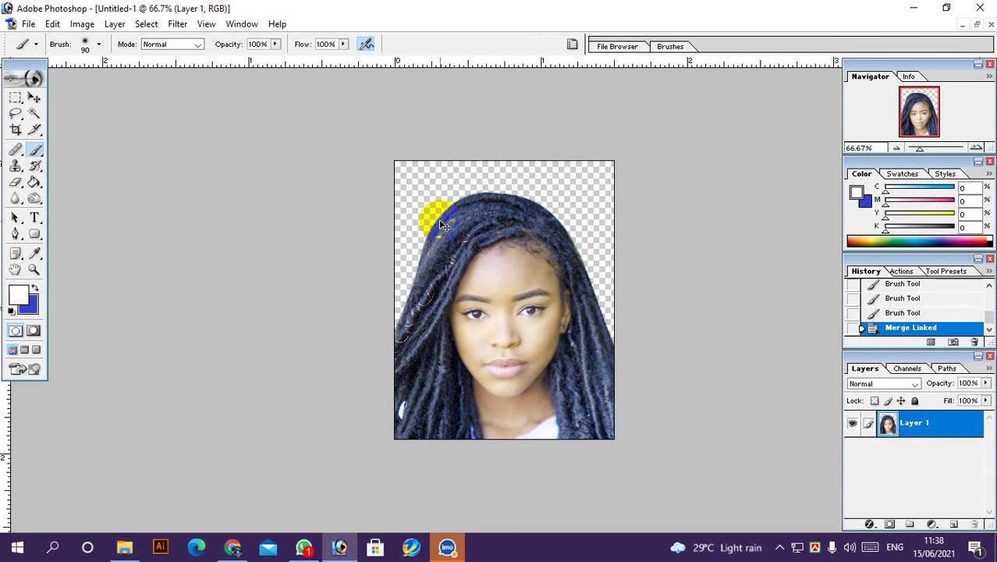
# Add a new layer beneath the portrait and fill the whole canvas with cyan at C 69% as the background
pyautogui.hotkey('ctrl', 'a')
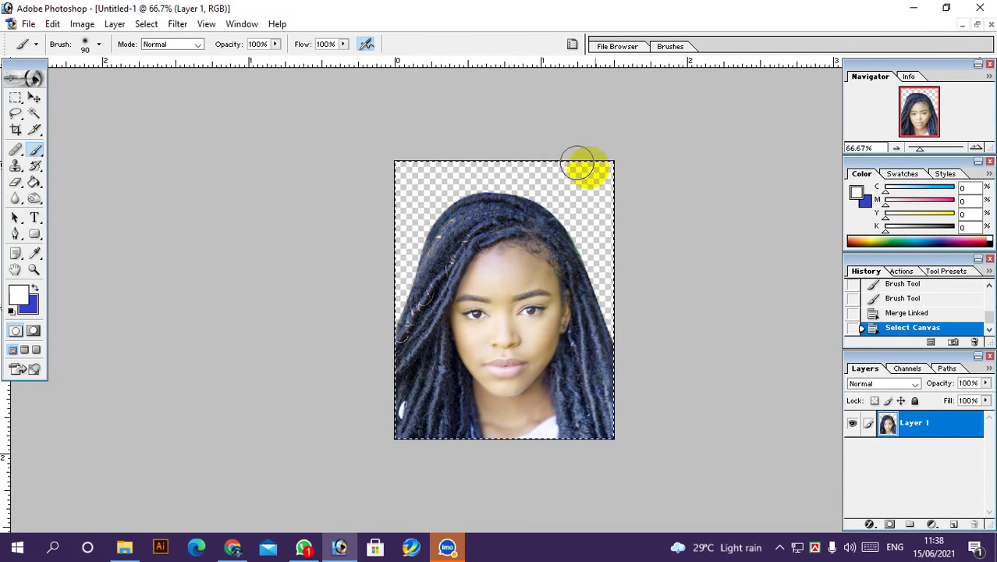
pyautogui.click(953, 524)
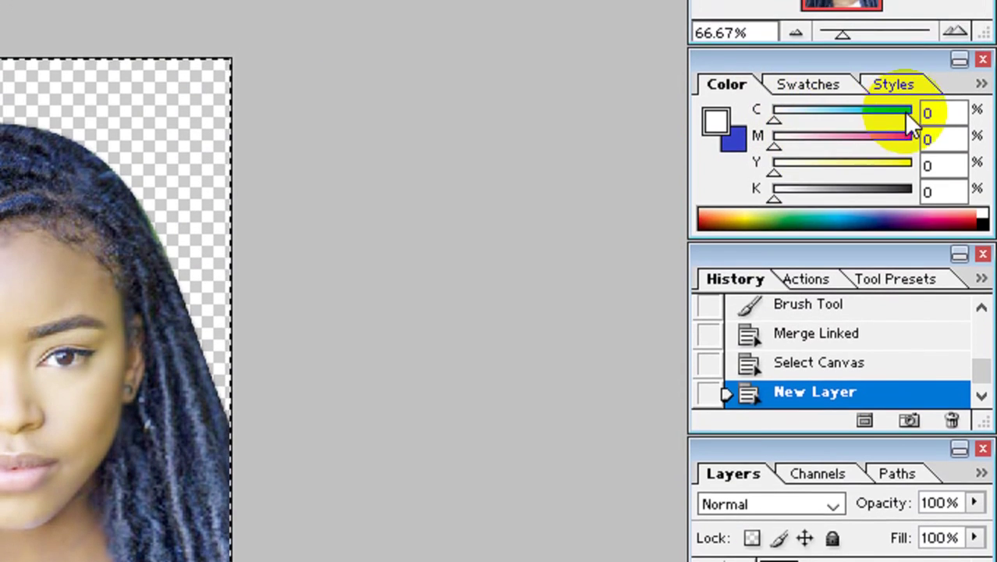
pyautogui.moveTo(905, 114); pyautogui.dragTo(869, 114)
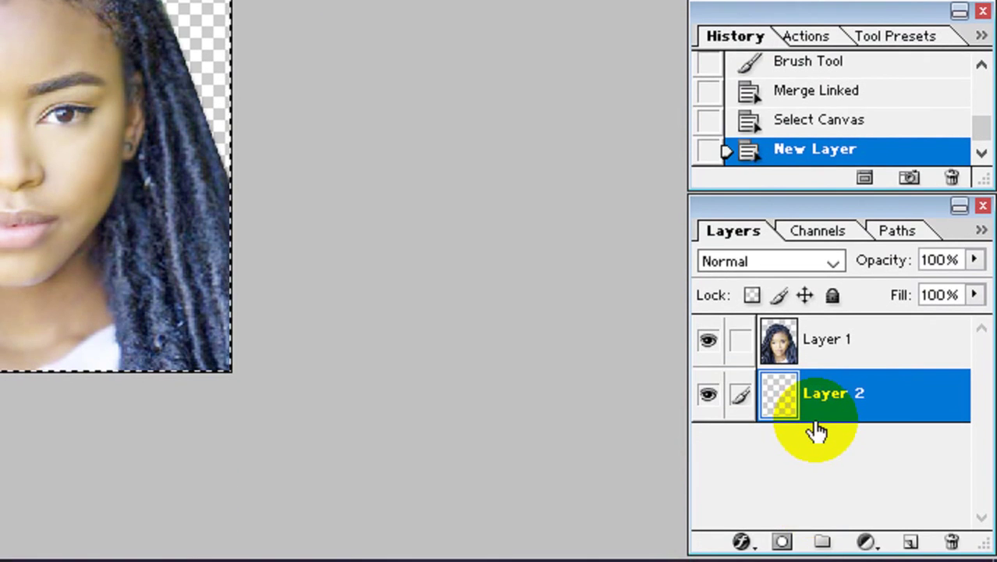
pyautogui.hotkey('alt', 'BackSpace')
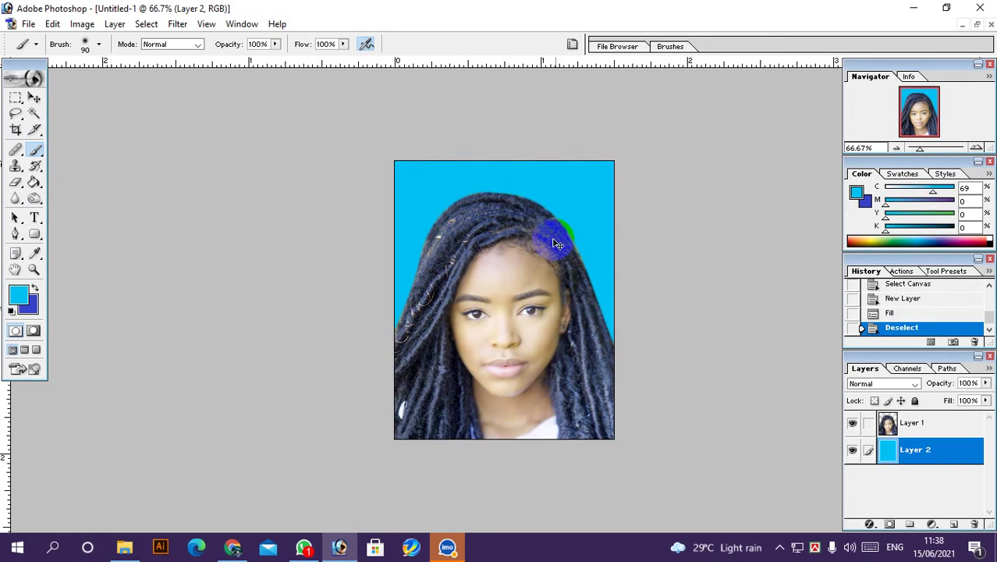
pyautogui.hotkey('alt', ']')
pyautogui.hotkey('ctrl', 'd')
# Enlarge the portrait layer to about 105.9% and rotate it about 1.7° to straighten the head
pyautogui.hotkey('ctrl', 't')
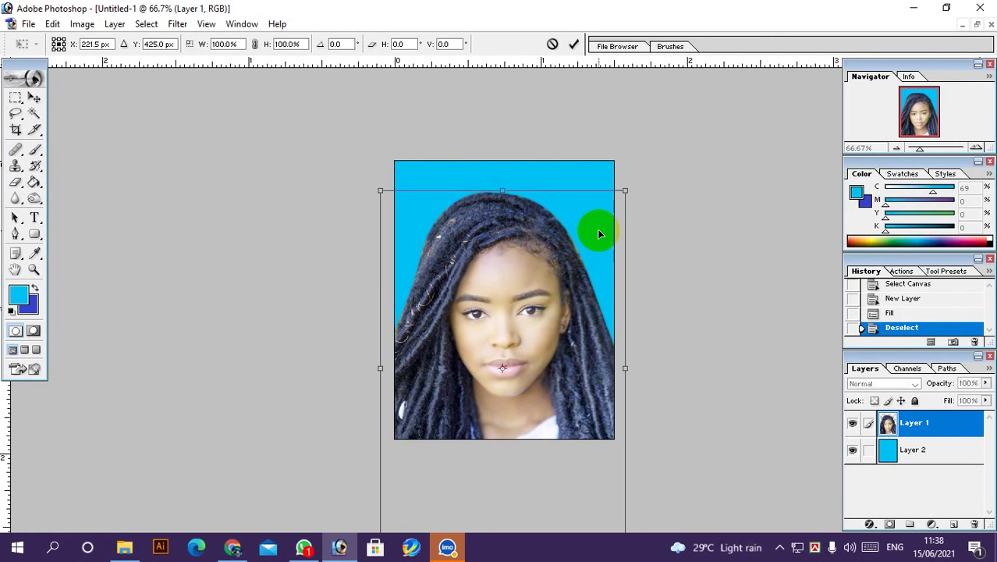
pyautogui.moveTo(624, 189)
pyautogui.mouseDown()
pyautogui.moveTo(652, 149)
pyautogui.moveTo(541, 176)
pyautogui.moveTo(583, 164)
pyautogui.moveTo(635, 181)
pyautogui.moveTo(648, 172)
pyautogui.moveTo(632, 191)
pyautogui.mouseUp()
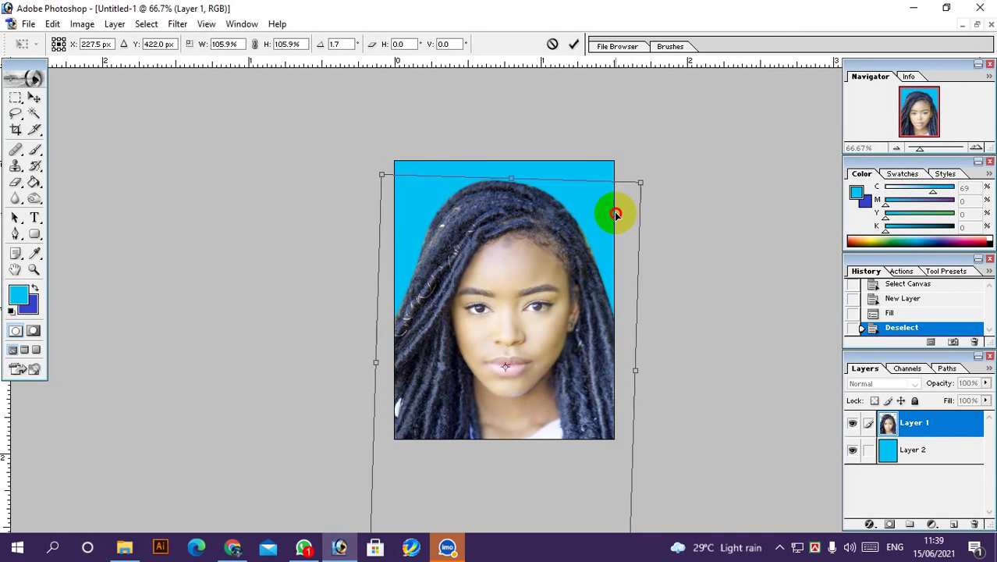
pyautogui.click(573, 44)
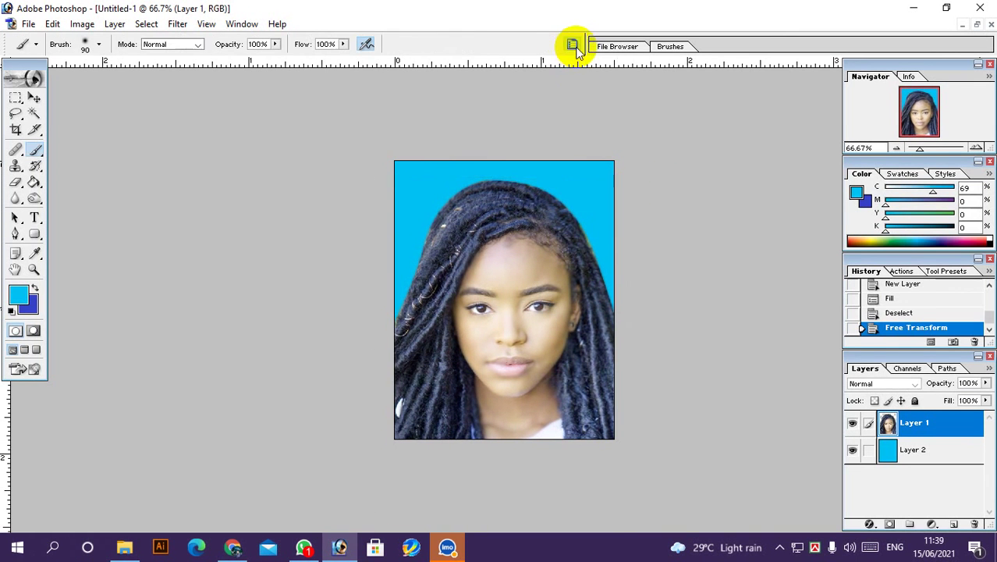
# Merge the portrait with the cyan background layer and copy the whole canvas
pyautogui.keyDown('alt'); pyautogui.click(546, 308); pyautogui.keyUp('alt')
pyautogui.keyDown('ctrl'); pyautogui.click(546, 300); pyautogui.keyUp('ctrl')
pyautogui.keyDown('alt'); pyautogui.click(502, 293); pyautogui.keyUp('alt')
pyautogui.keyDown('alt'); pyautogui.click(502, 293); pyautogui.keyUp('alt')
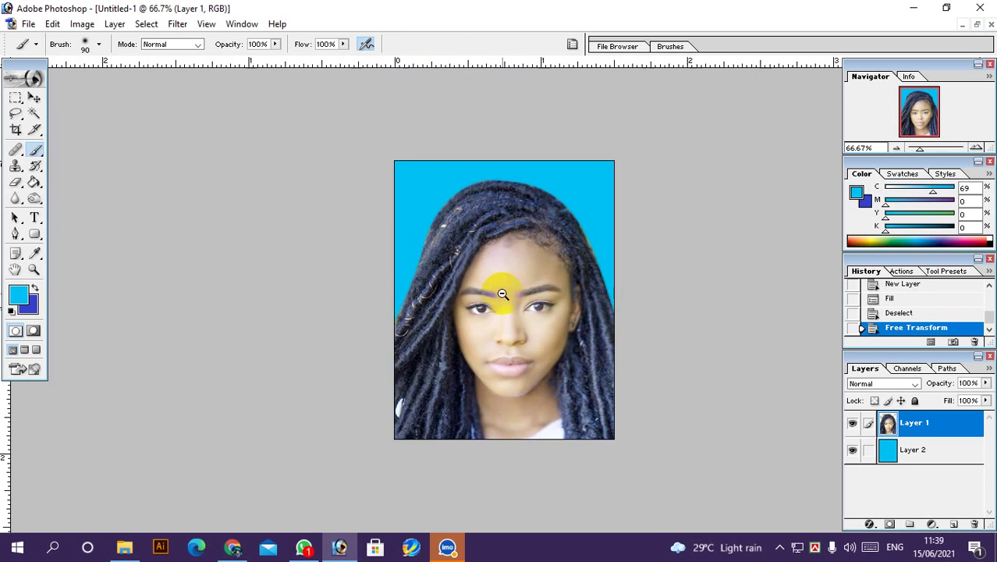
pyautogui.keyDown('ctrl'); pyautogui.rightClick(539, 268); pyautogui.keyUp('ctrl')
pyautogui.moveTo(538, 268); pyautogui.dragTo(538, 287)
pyautogui.hotkey('ctrl', 'z')
pyautogui.hotkey('ctrl', 'a')
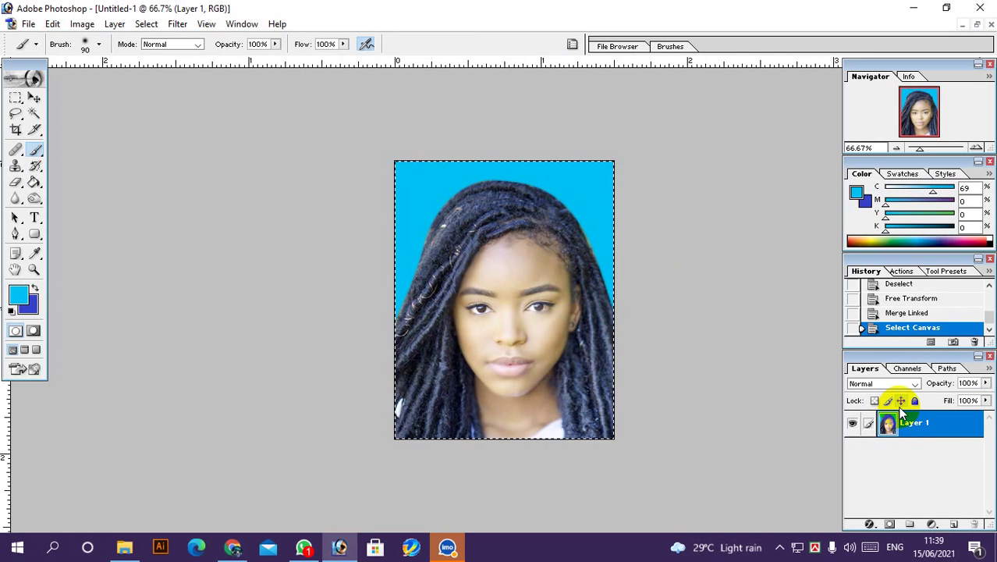
# Create a new A4 document with white contents
pyautogui.hotkey('ctrl', 'n')
pyautogui.click(484, 222)
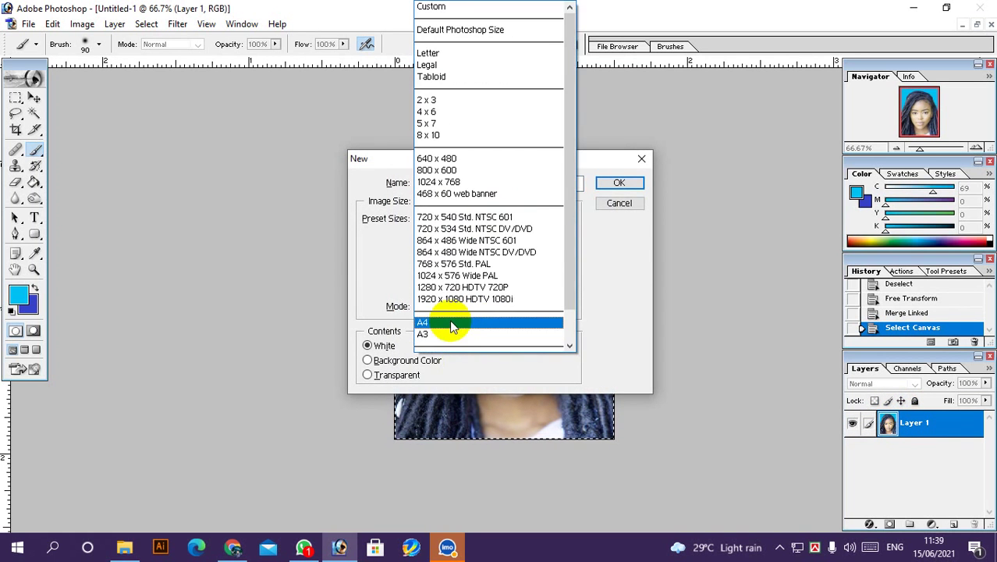
pyautogui.click(507, 319)
pyautogui.click(618, 183)
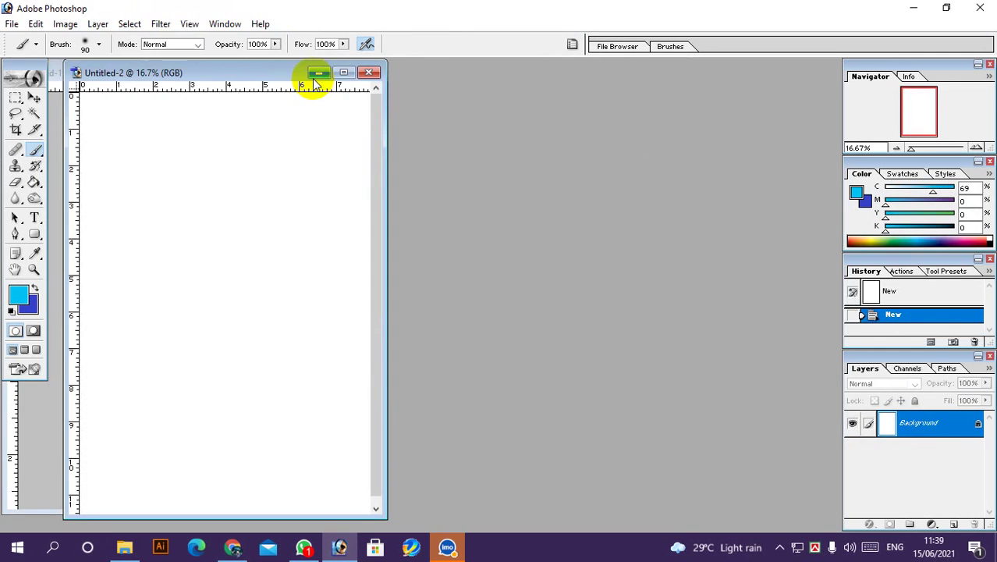
# Paste the passport photo into the maximized A4 document and place five copies in a row along the page's upper edge
pyautogui.click(347, 73)
pyautogui.hotkey('ctrl', 'v')
pyautogui.moveTo(541, 300); pyautogui.dragTo(627, 142)
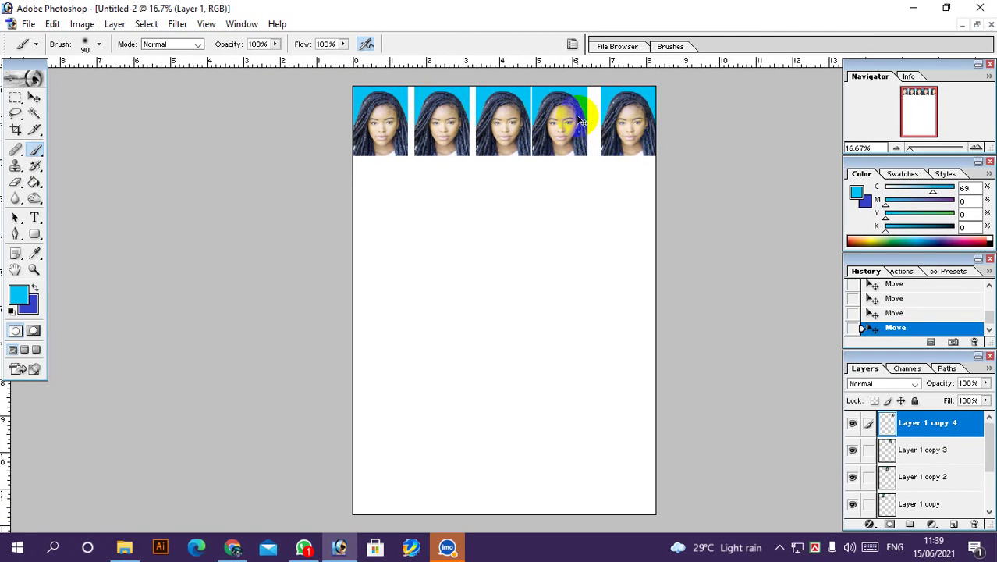
# Link all five photo layers and distribute them evenly by their horizontal centers
pyautogui.keyDown('ctrl'); pyautogui.keyDown('shift'); pyautogui.rightClick(511, 106); pyautogui.keyUp('shift'); pyautogui.keyUp('ctrl')
pyautogui.keyDown('ctrl'); pyautogui.keyDown('shift'); pyautogui.click(512, 113); pyautogui.keyUp('shift'); pyautogui.keyUp('ctrl')
pyautogui.keyDown('ctrl'); pyautogui.keyDown('shift'); pyautogui.rightClick(453, 106); pyautogui.keyUp('shift'); pyautogui.keyUp('ctrl')
pyautogui.keyDown('ctrl'); pyautogui.keyDown('shift'); pyautogui.click(455, 113); pyautogui.keyUp('shift'); pyautogui.keyUp('ctrl')
pyautogui.keyDown('ctrl'); pyautogui.keyDown('shift'); pyautogui.rightClick(384, 111); pyautogui.keyUp('shift'); pyautogui.keyUp('ctrl')
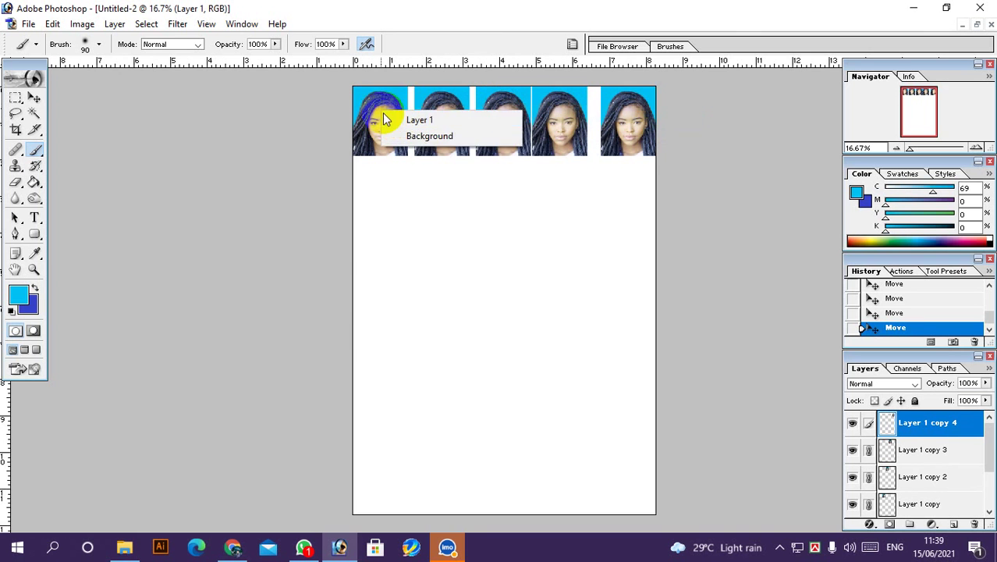
pyautogui.keyDown('ctrl'); pyautogui.keyDown('shift'); pyautogui.click(391, 118); pyautogui.keyUp('shift'); pyautogui.keyUp('ctrl')
pyautogui.moveTo(382, 110)
pyautogui.mouseDown()
pyautogui.moveTo(388, 216)
pyautogui.moveTo(380, 104)
pyautogui.mouseUp()
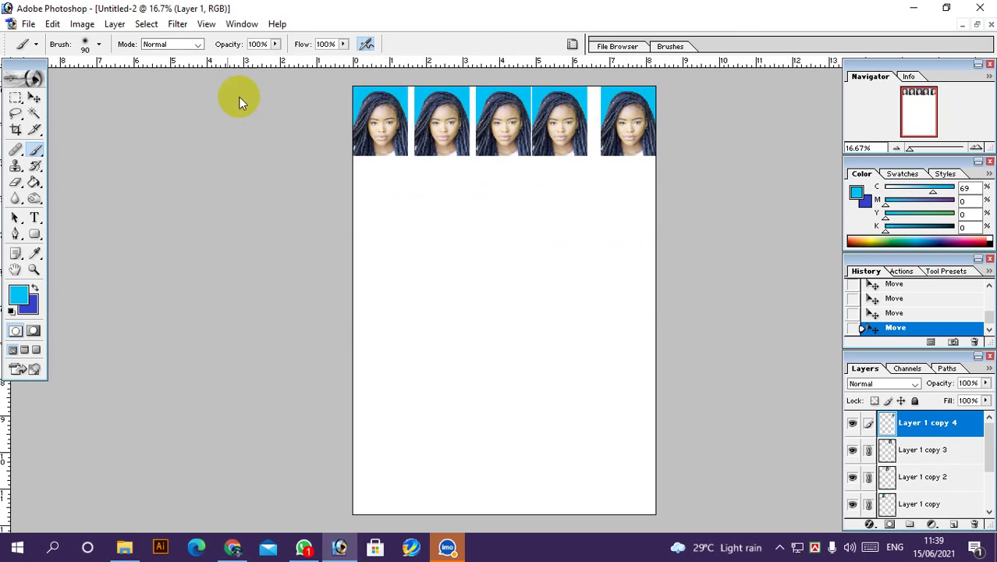
pyautogui.click(35, 99)
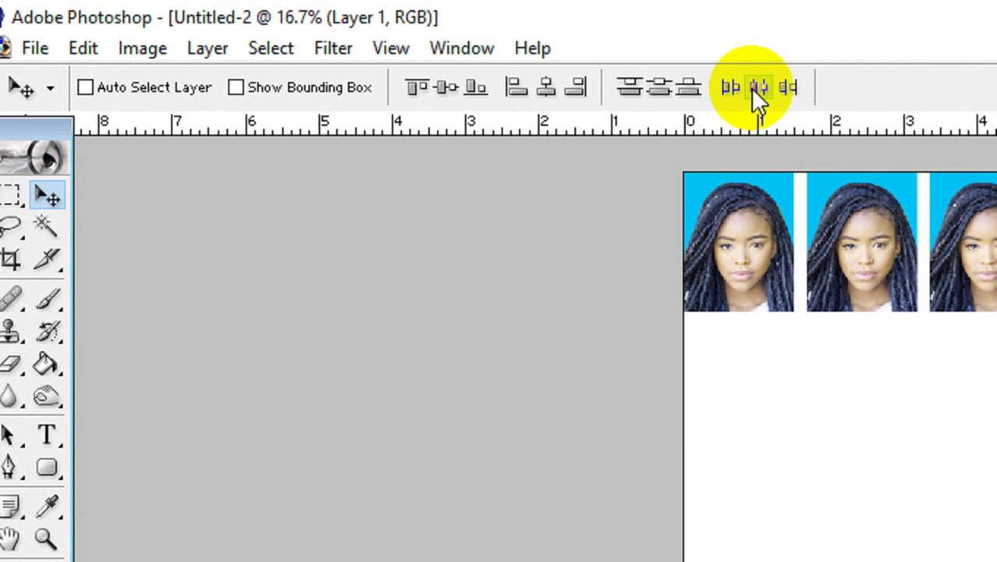
pyautogui.click(756, 87)
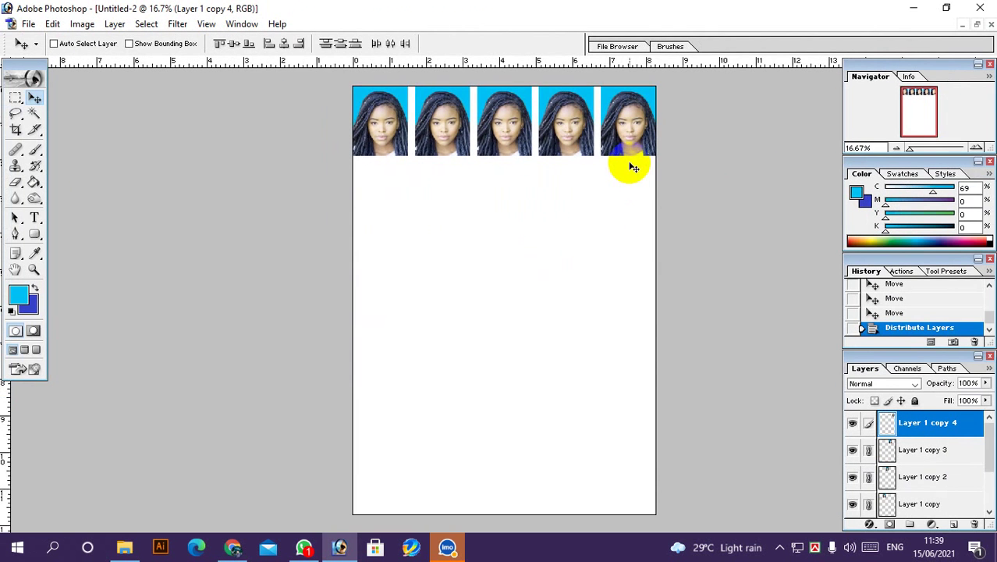
# Try out the print setup with Scale to Fit Media and the EPSON L3110 Series properties, and cancel printing
pyautogui.hotkey('ctrl', 'p')
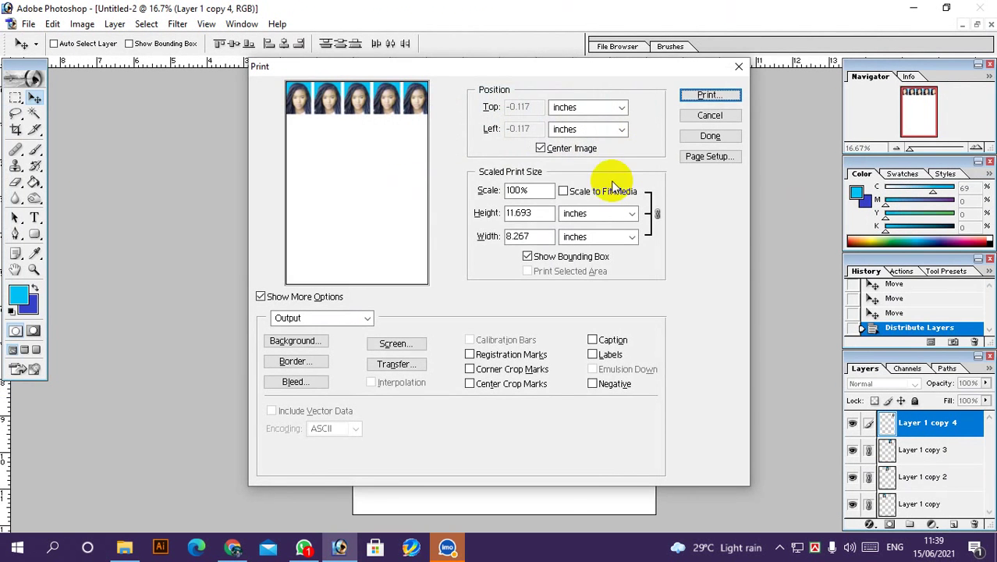
pyautogui.click(605, 193)
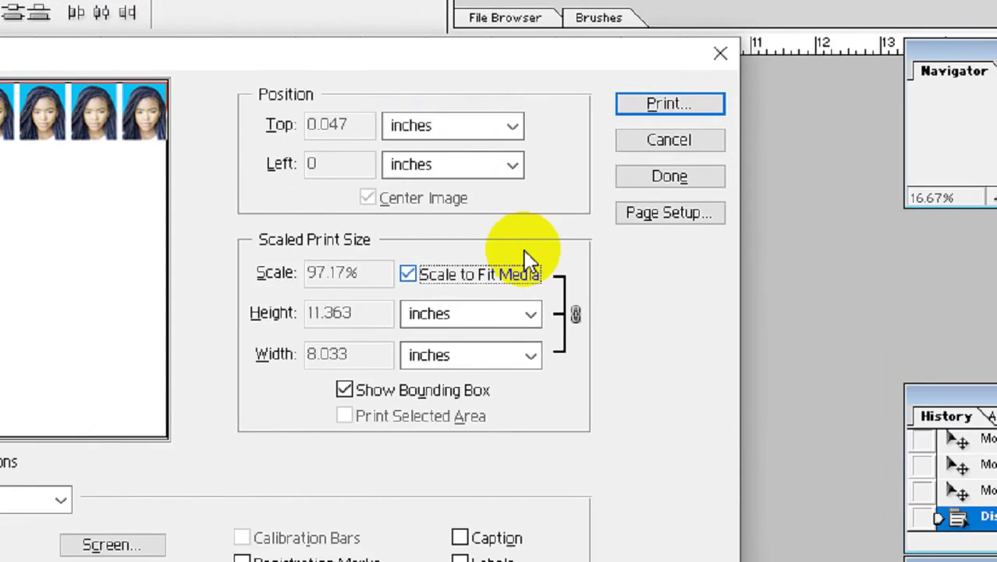
pyautogui.click(706, 91)
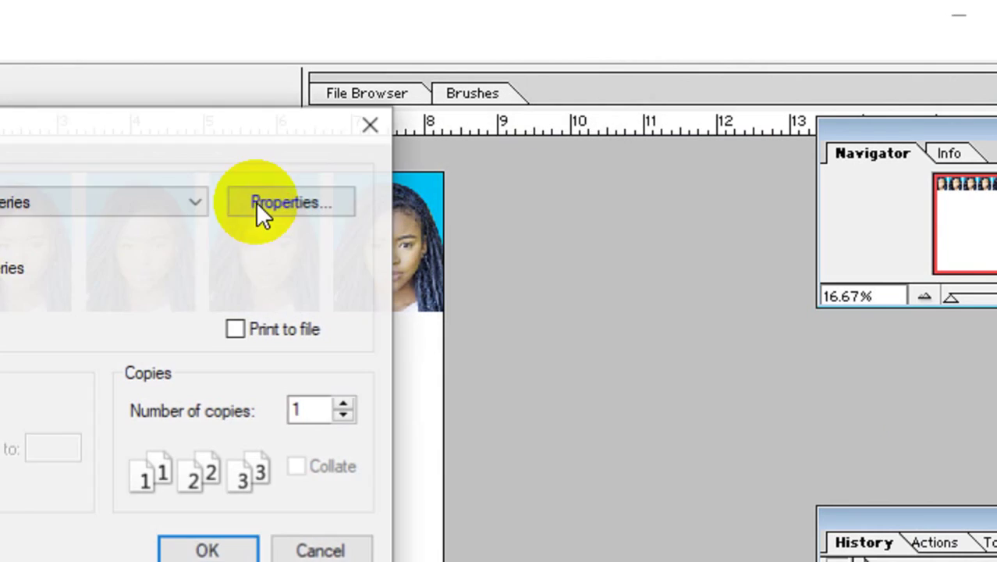
pyautogui.click(524, 203)
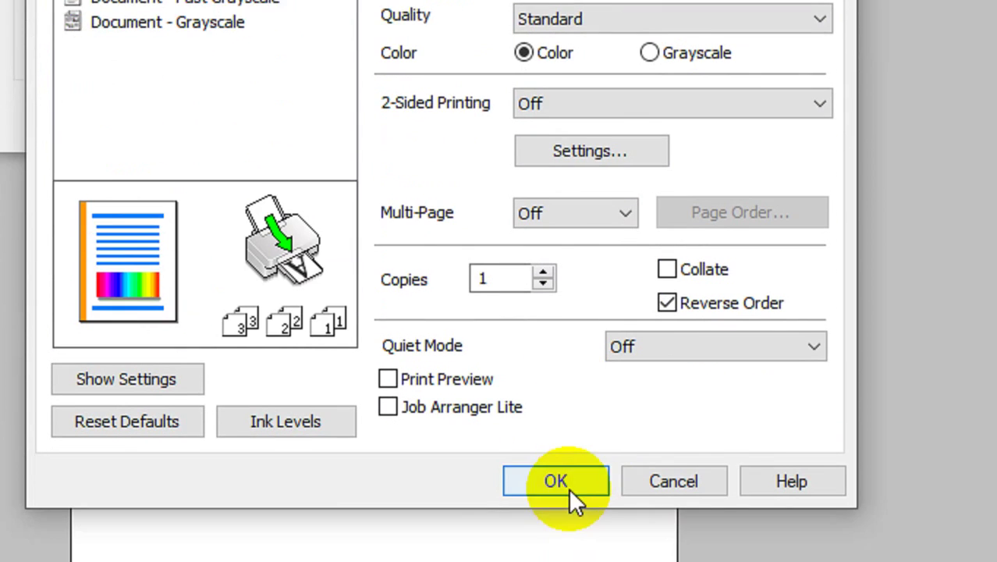
pyautogui.click(574, 437)
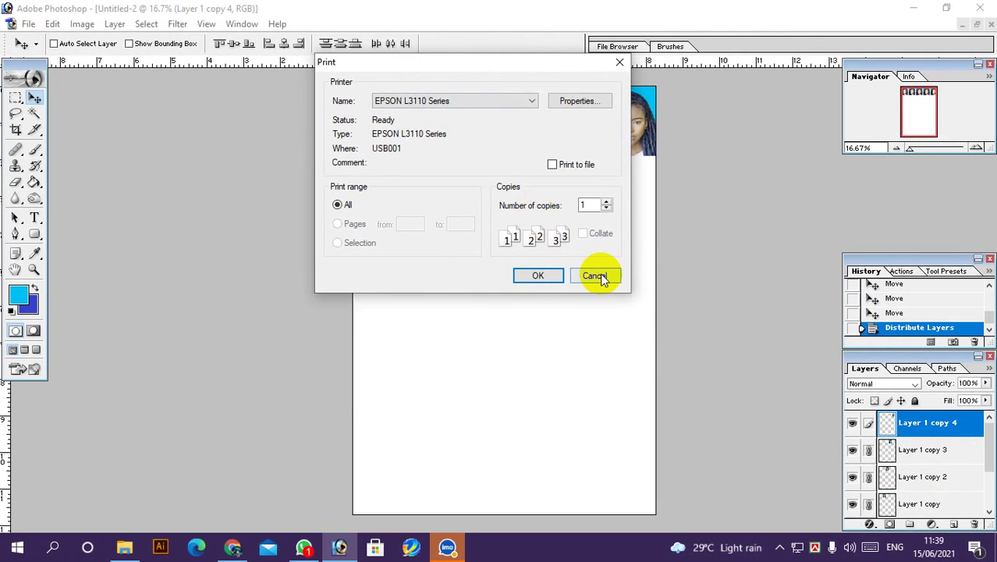
pyautogui.click(596, 276)
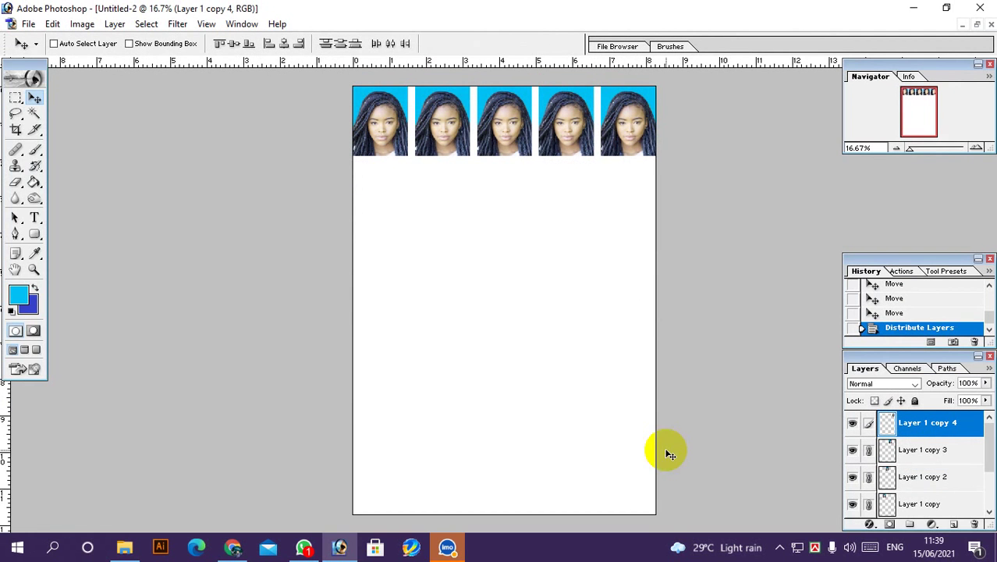